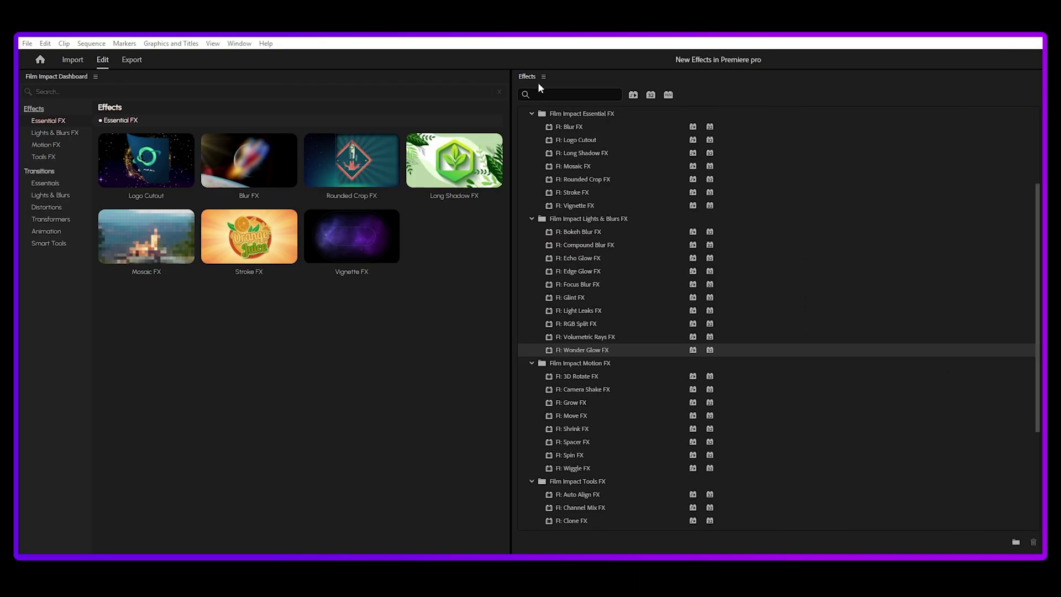
- Open the Film Impact Dashboard from Window > Extensions and show its Lights & Blurs FX effects
left_click(541, 94)
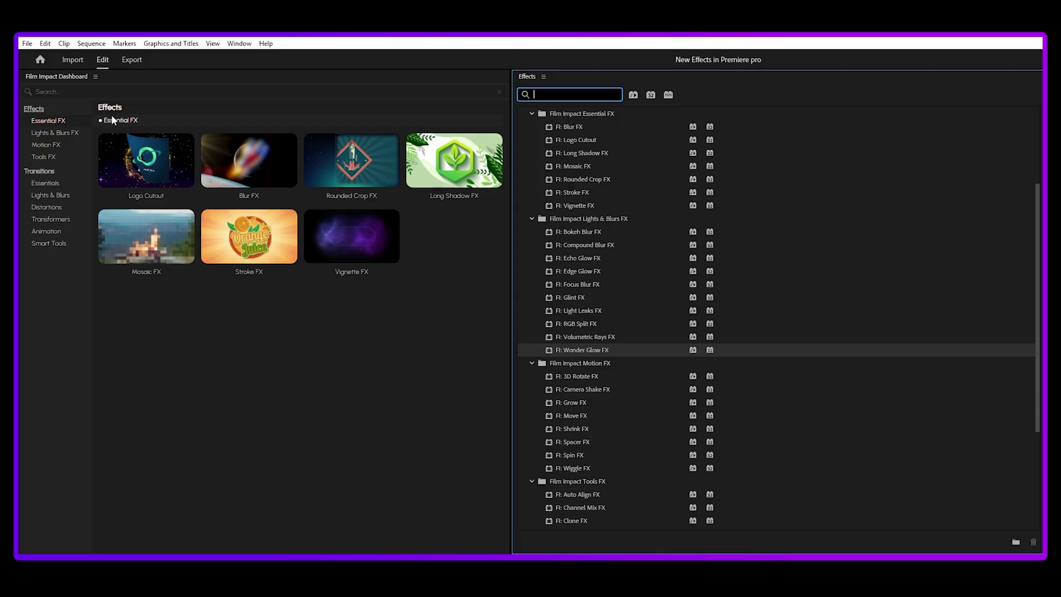
left_click(242, 44)
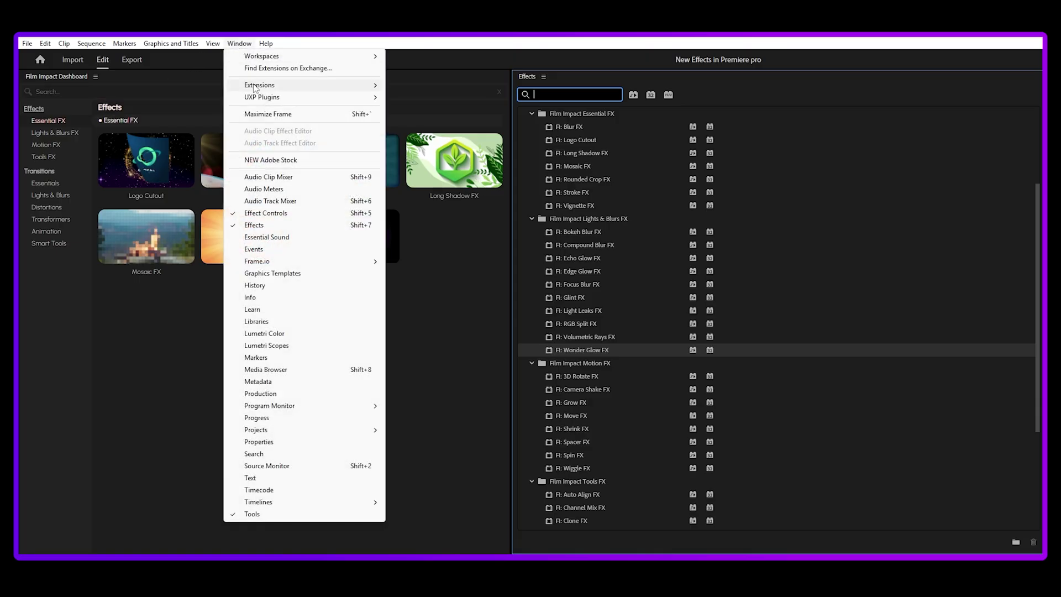
mouse_move(256, 85)
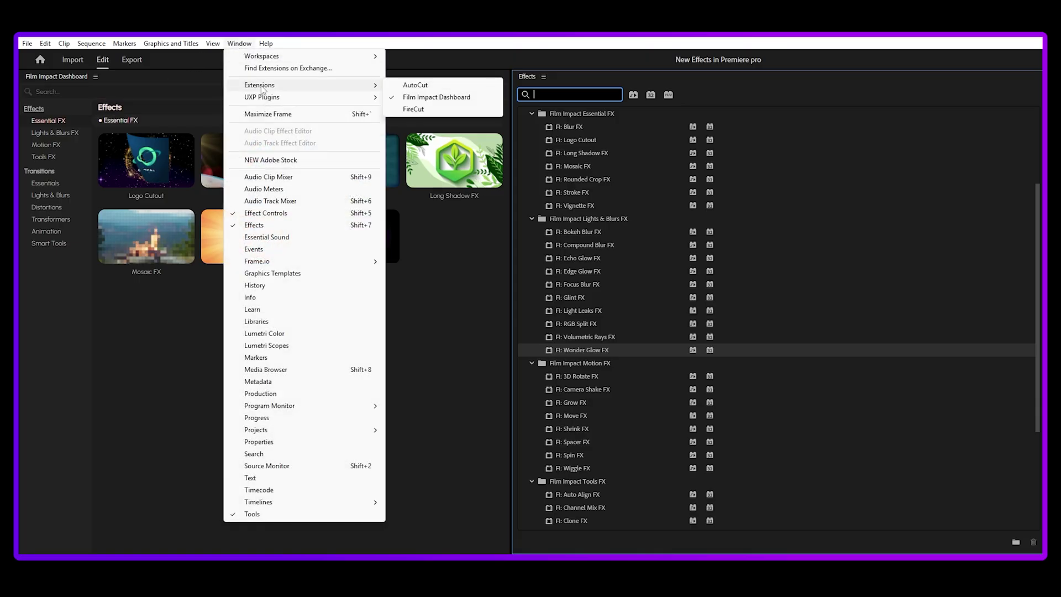
left_click(423, 98)
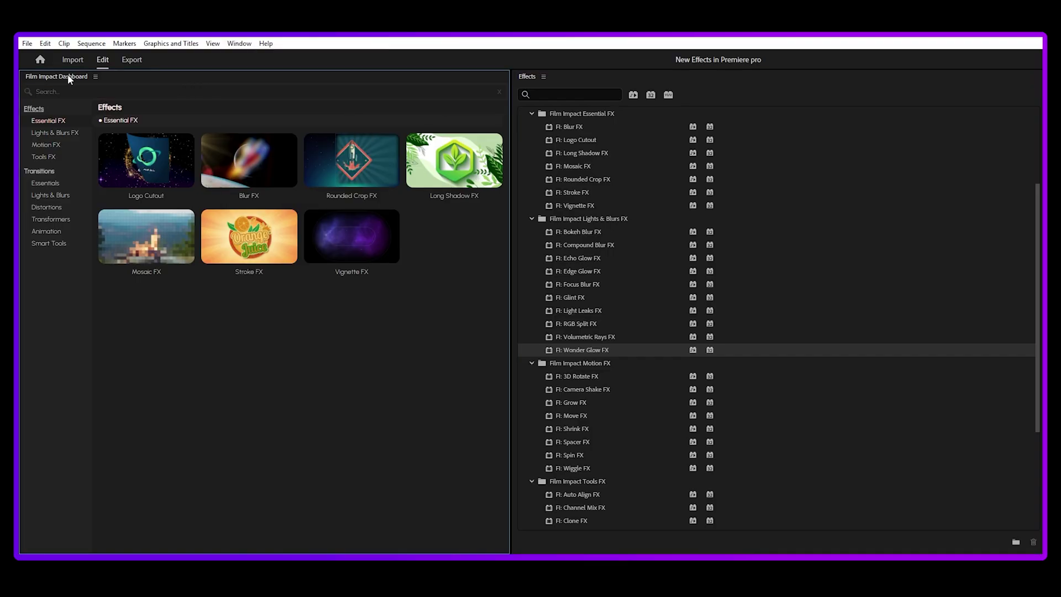
left_click(70, 134)
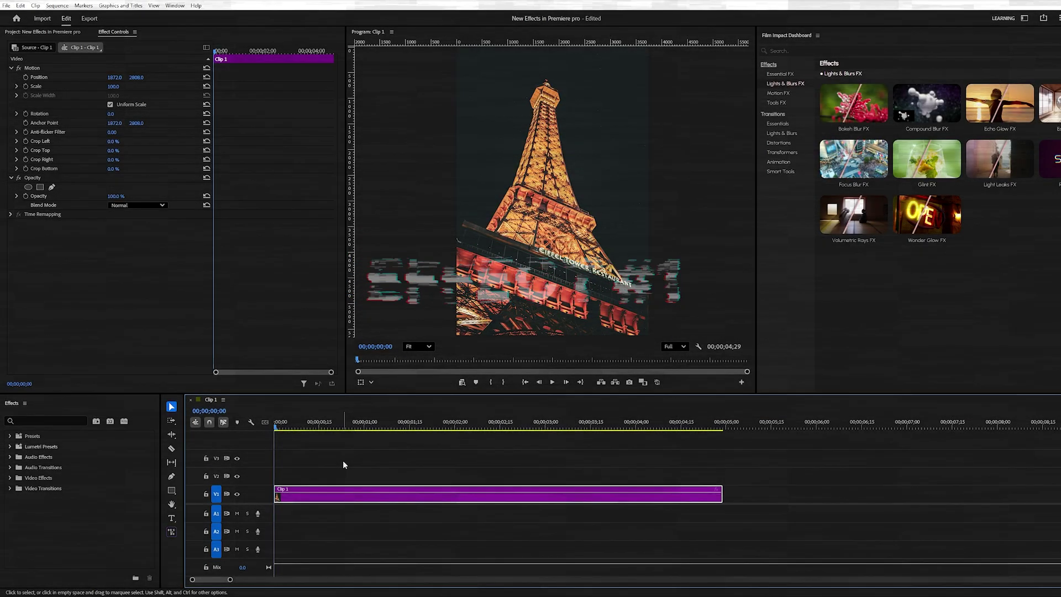
- Search 'wonder Glow' and apply Wonder Glow FX from the Lights & Blurs FX dashboard to Clip 1
left_click(50, 421)
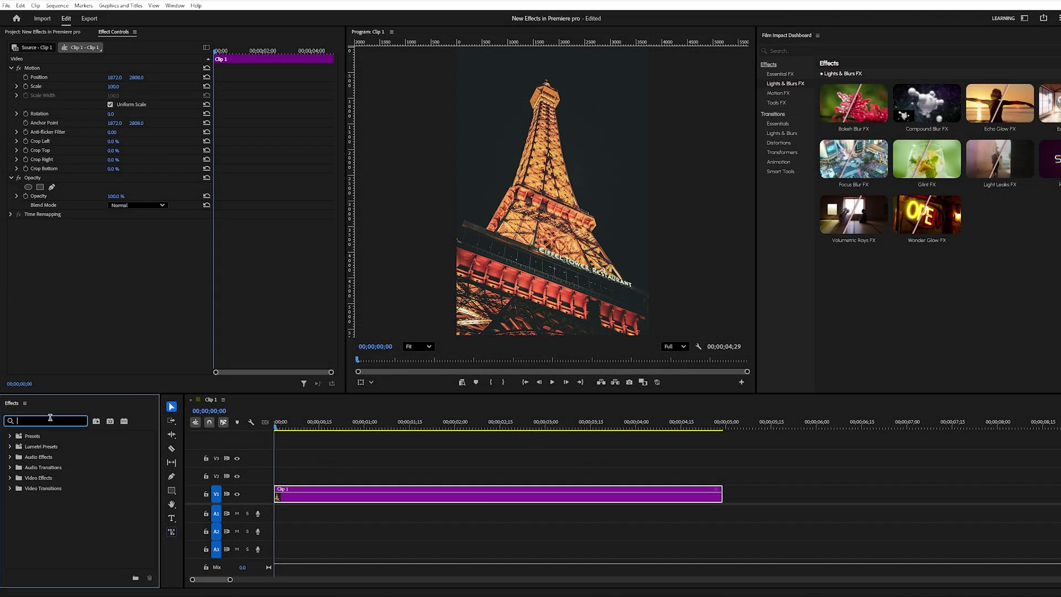
type("wonder Glow")
left_click(780, 74)
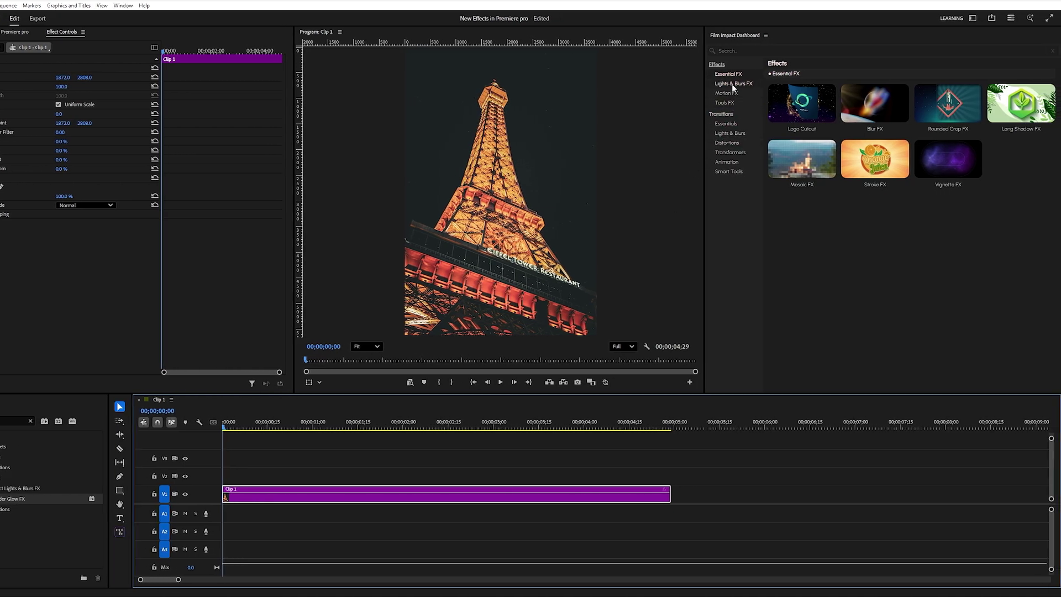
left_click(741, 85)
mouse_move(883, 222)
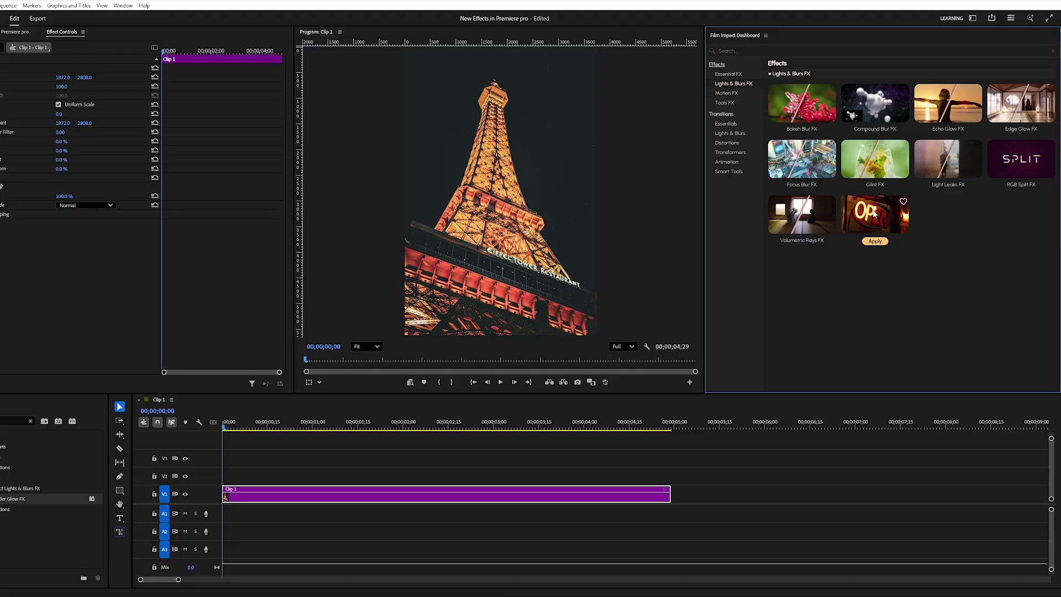
left_click(876, 242)
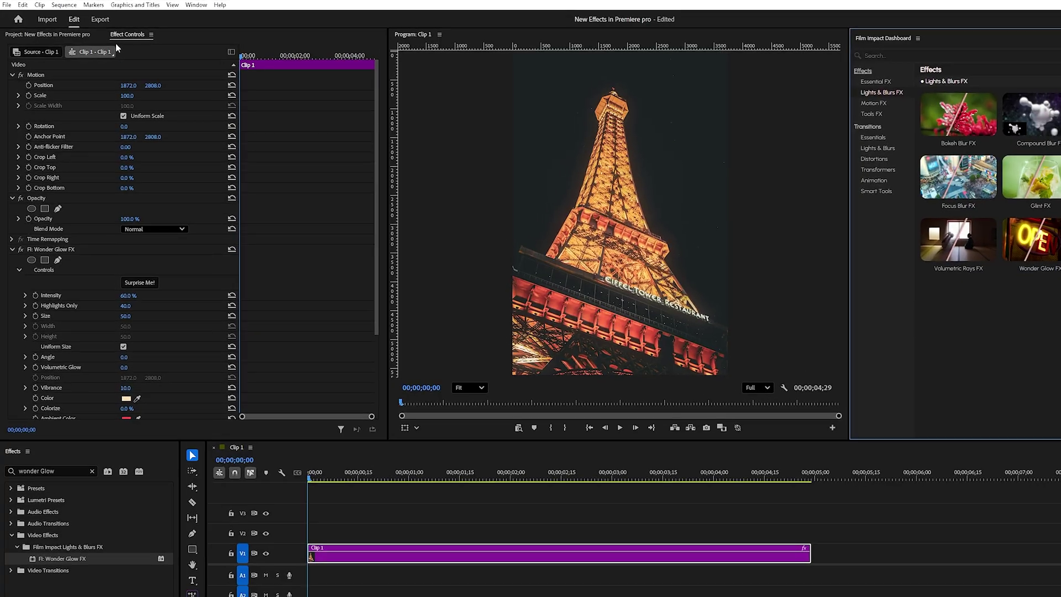
- Raise the Wonder Glow intensity to 88% and set its size to 43
scroll(141, 195, "down", 4)
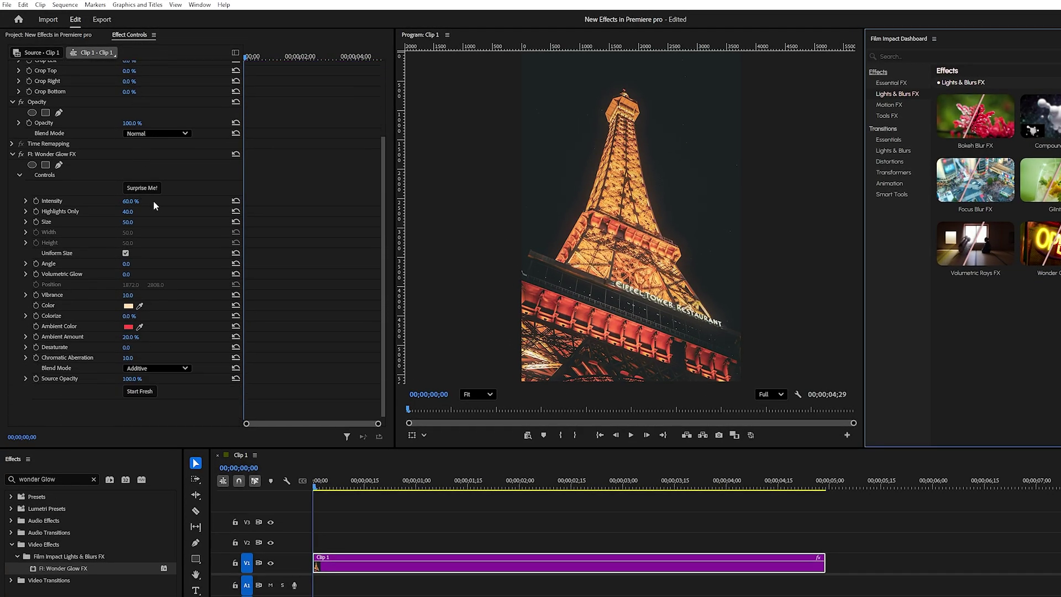
left_click_drag(154, 200, 129, 211)
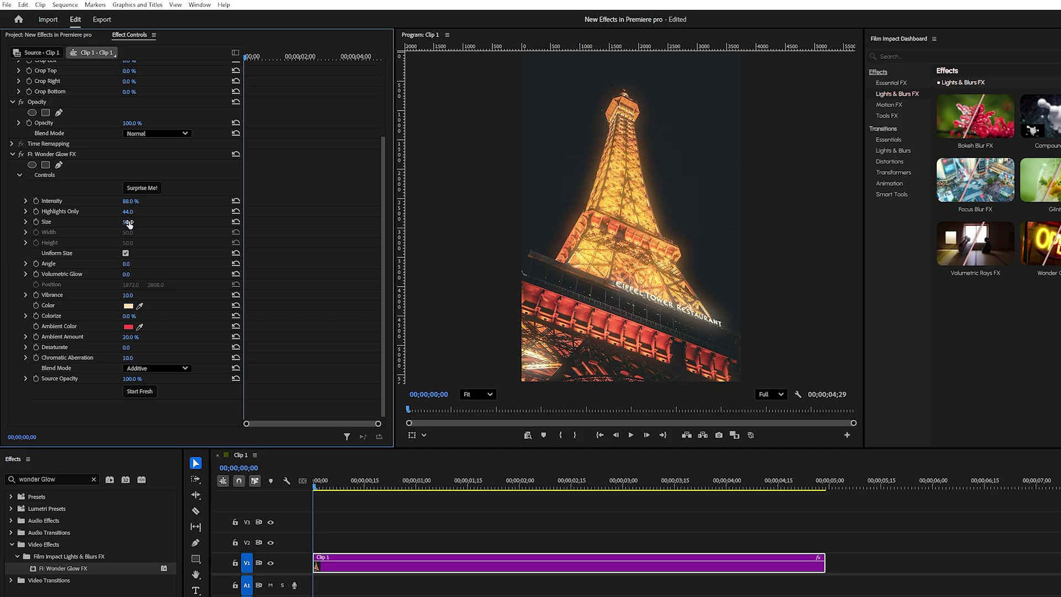
mouse_move(128, 221)
left_mouse_down()
mouse_move(104, 222)
mouse_move(124, 222)
left_mouse_up()
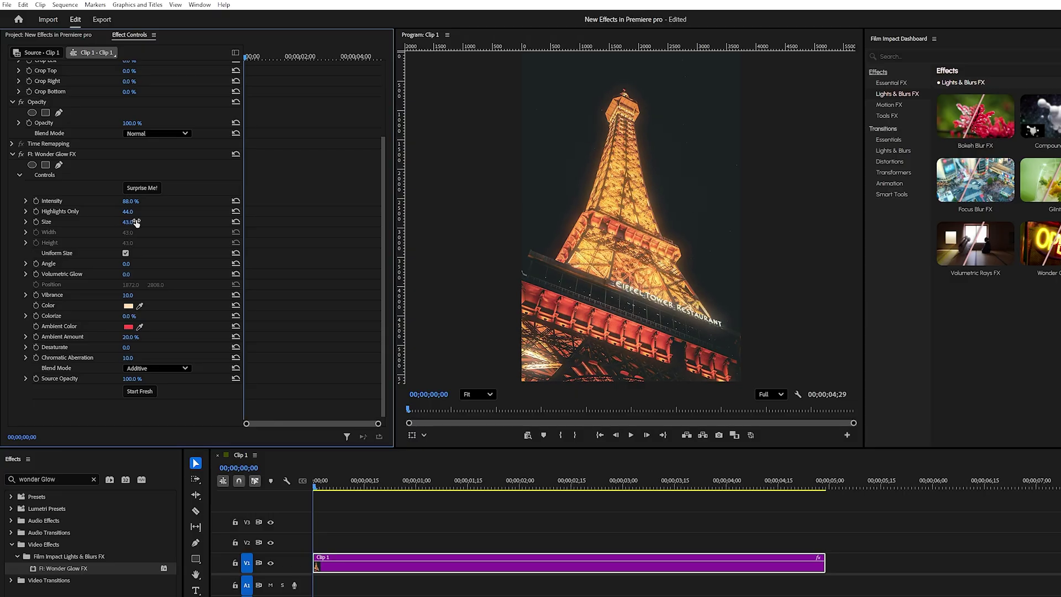
- Set the glow colour to amber FFB400, colorize to 58% and ambient amount to 59%
left_click(128, 307)
left_click(658, 280)
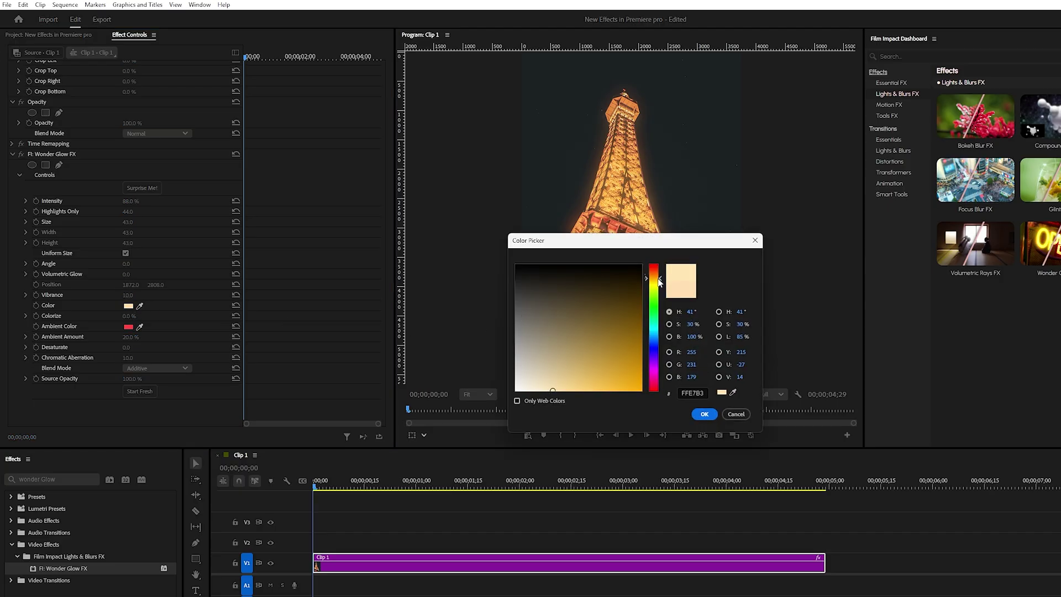
left_click(641, 390)
left_click(705, 415)
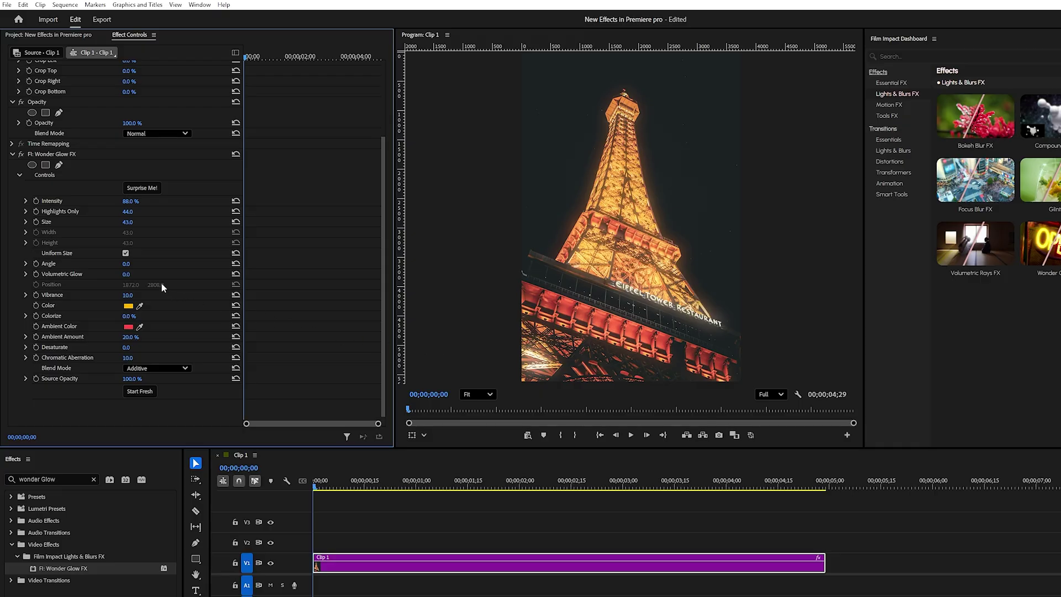
left_click_drag(128, 316, 139, 315)
left_click_drag(130, 337, 145, 336)
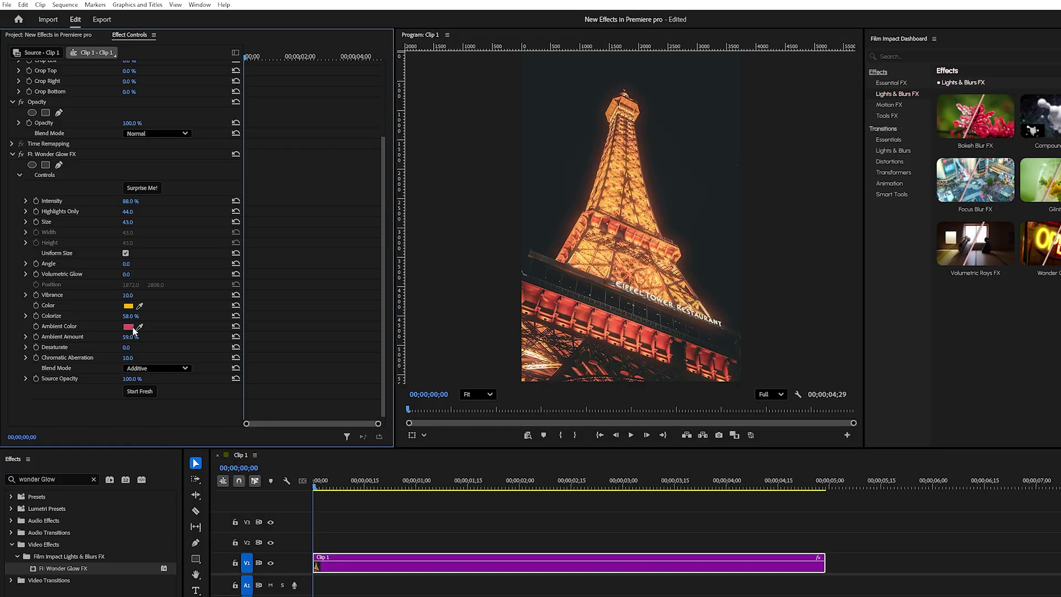
- Undo the last glow tweaks, then use Surprise Me! repeatedly until a purple glow with seed 49928 appears
key("ctrl+z")
key("ctrl+z")
left_click(138, 189)
left_click(148, 189)
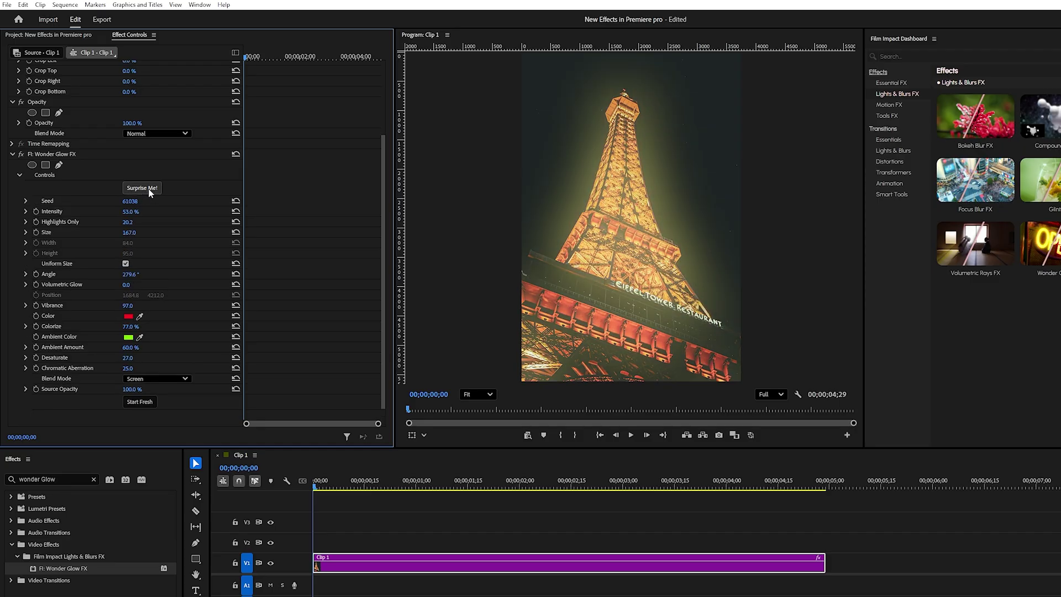
left_click(148, 191)
left_click(148, 191)
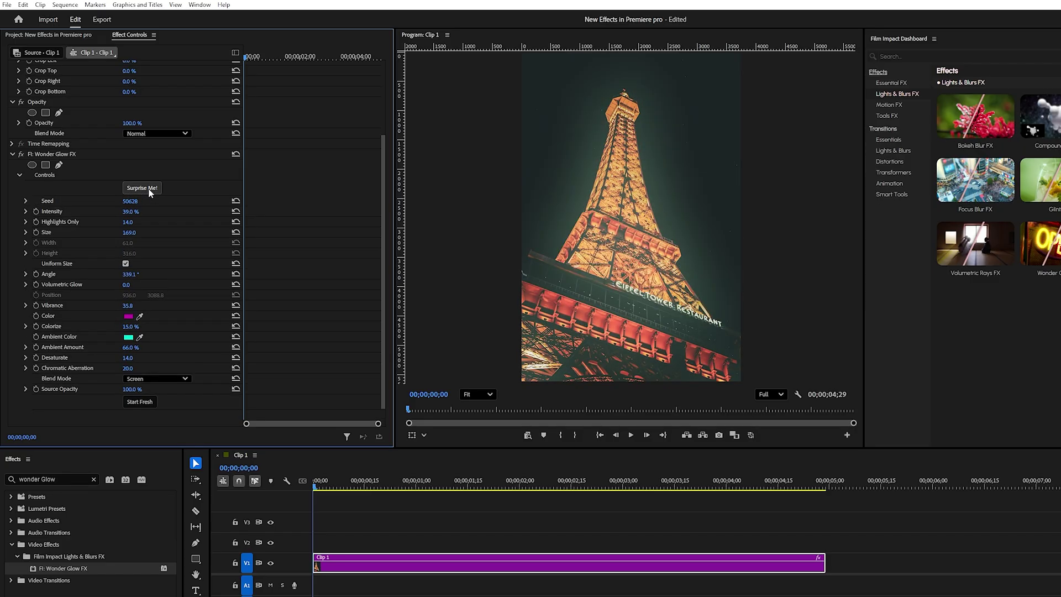
left_click(148, 191)
left_click(148, 191)
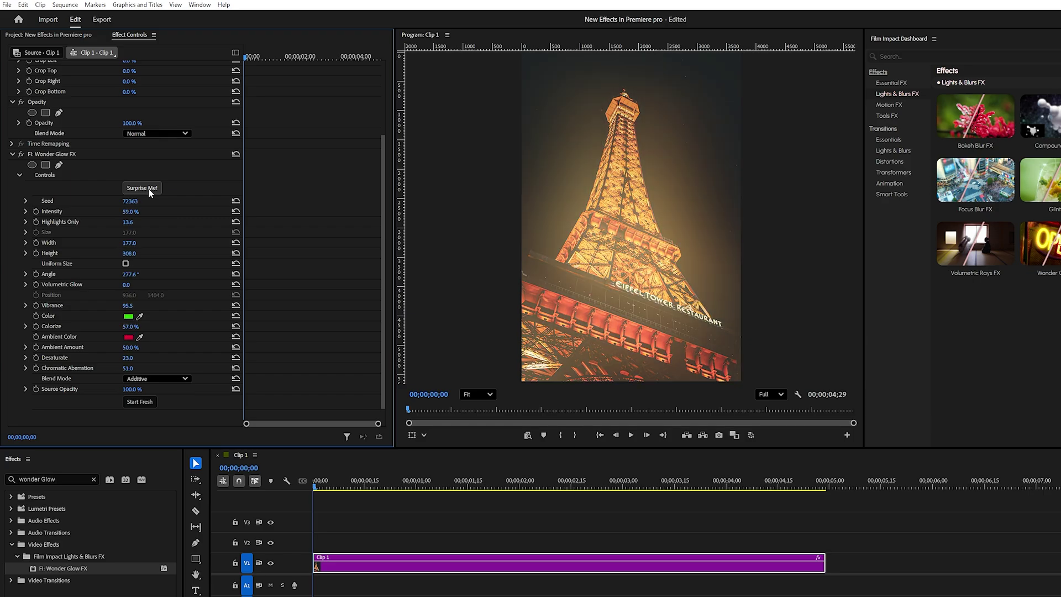
left_click(149, 191)
left_click(148, 190)
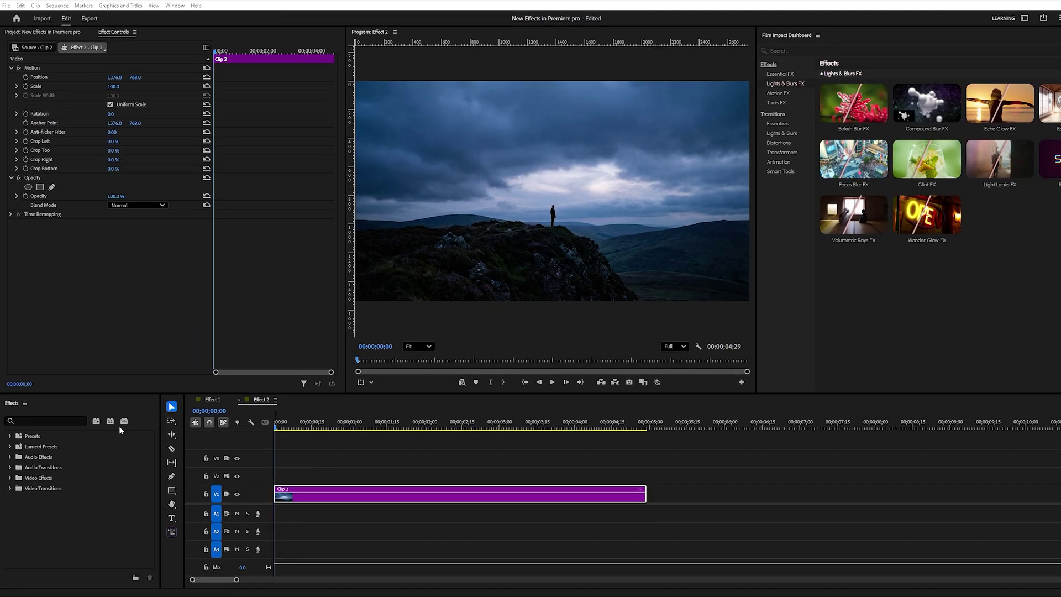
- Search 'volume' and apply Volumetric Rays FX to Clip 2 from the Film Impact Dashboard
left_click(58, 421)
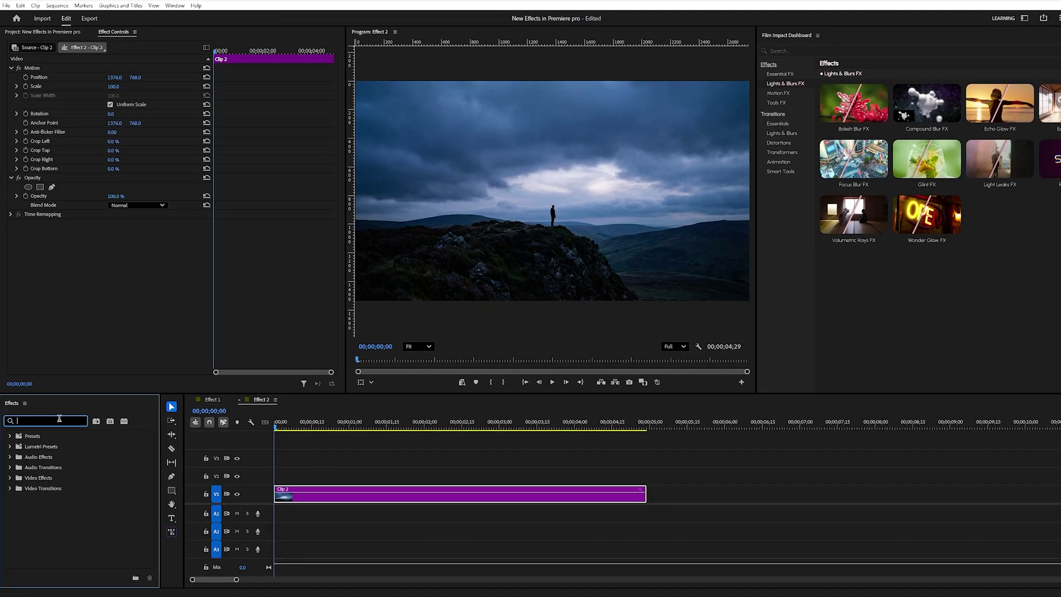
type("volume")
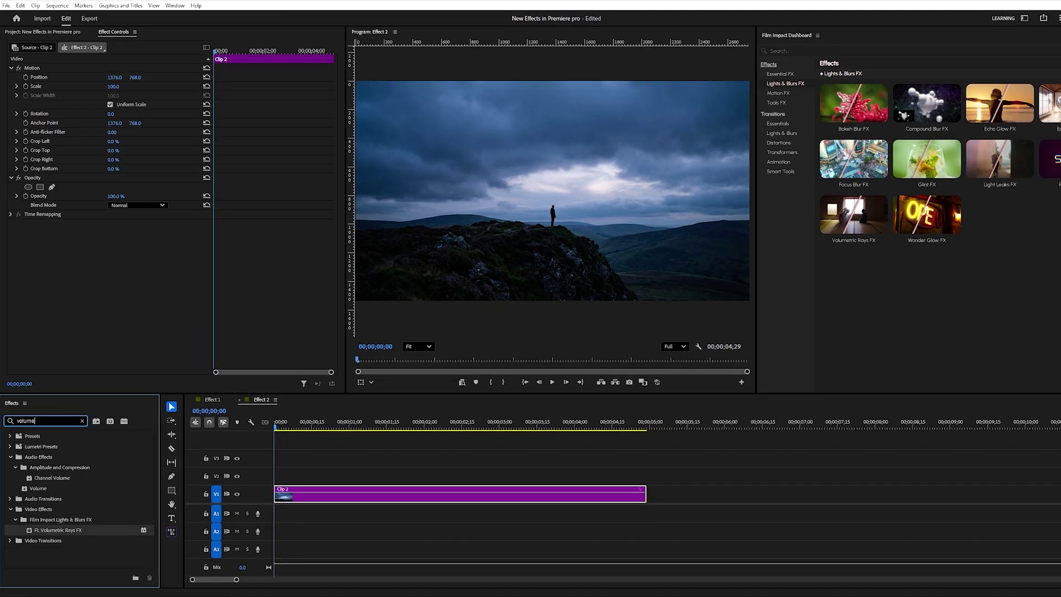
left_click_drag(47, 528, 312, 501)
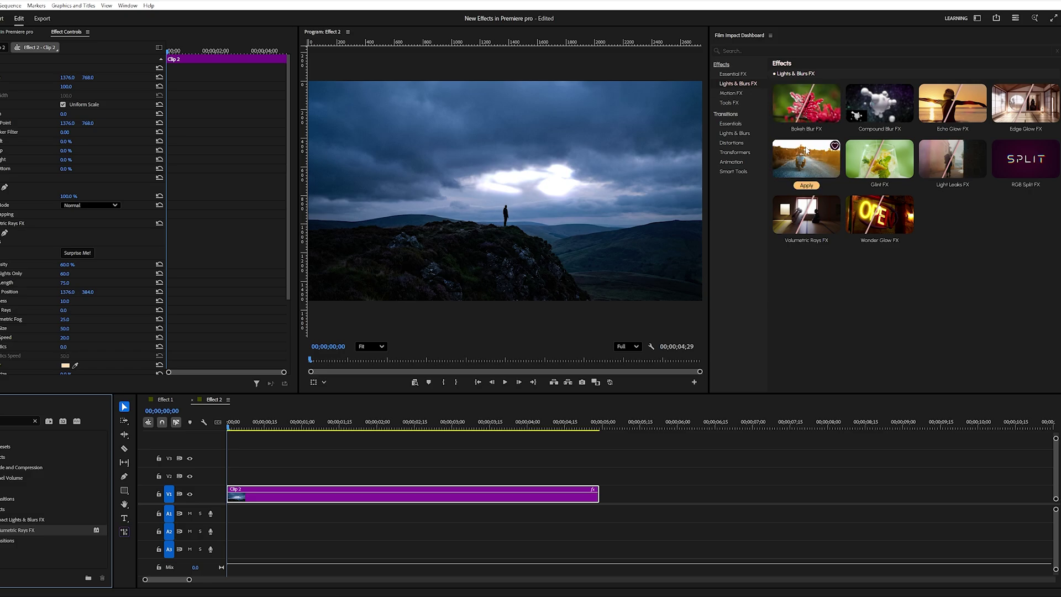
mouse_move(799, 217)
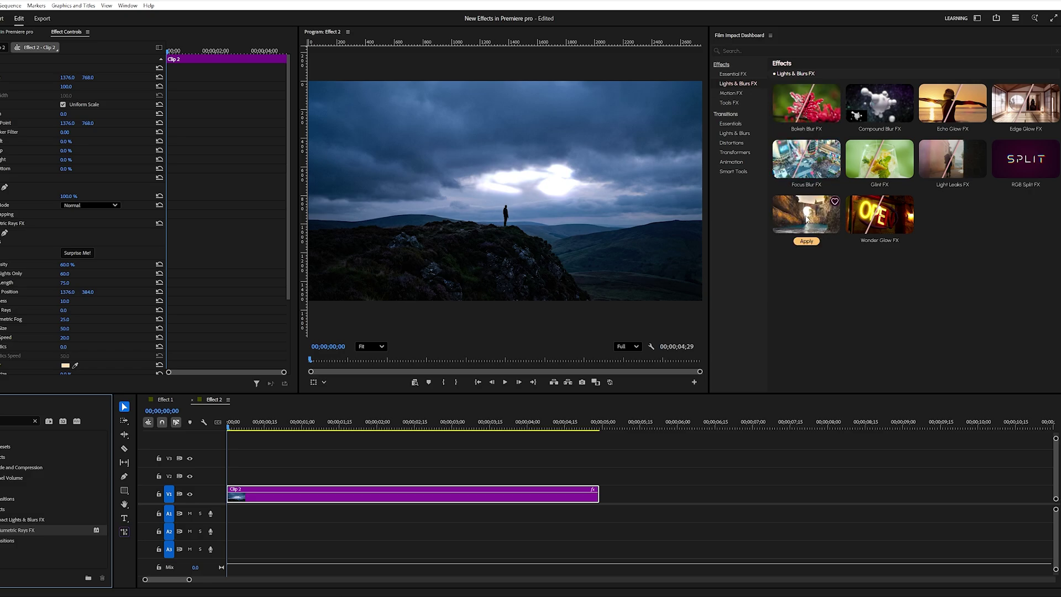
left_click(803, 243)
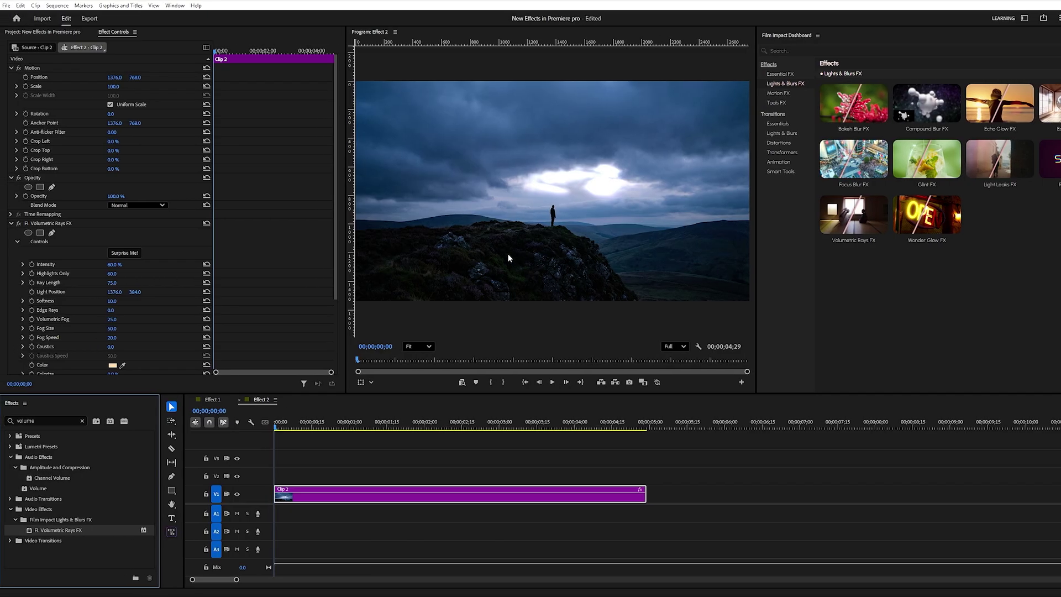
- Raise the Volumetric Rays intensity to 95%
scroll(122, 223, "down", 2)
scroll(168, 221, "down", 4)
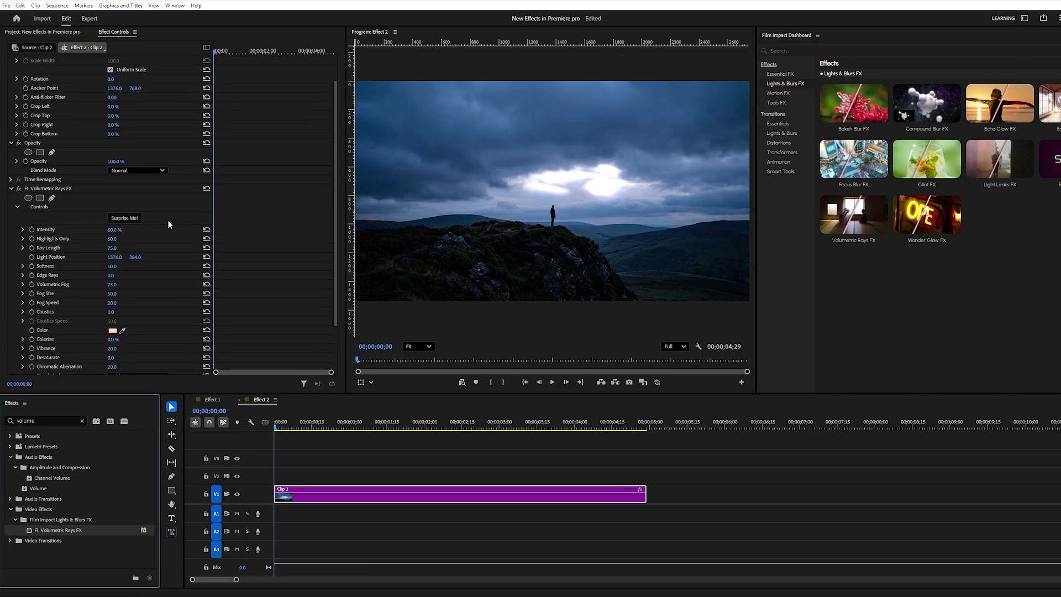
left_click(68, 133)
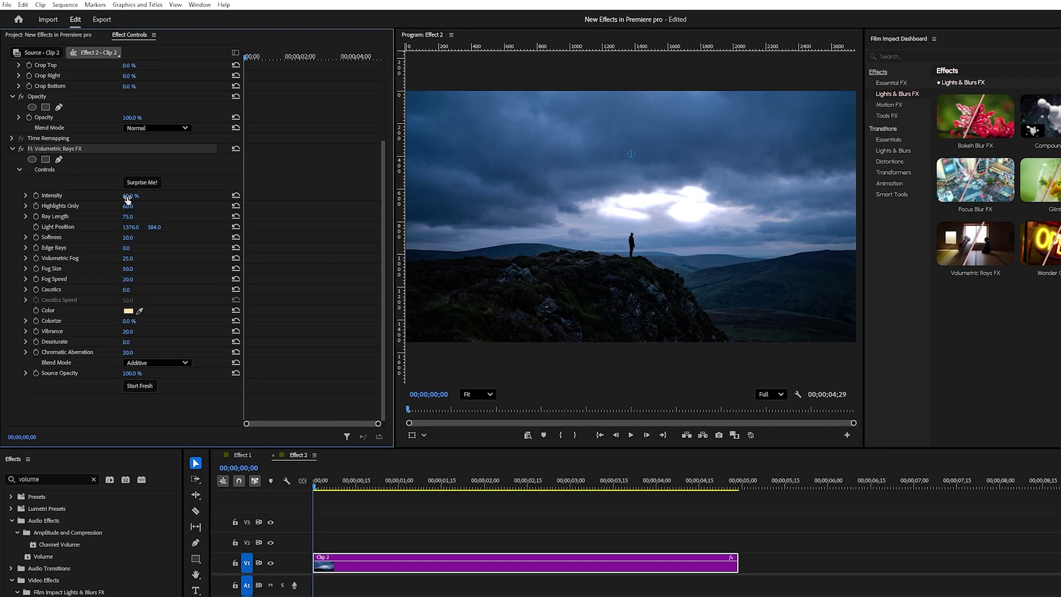
left_click_drag(121, 190, 122, 280)
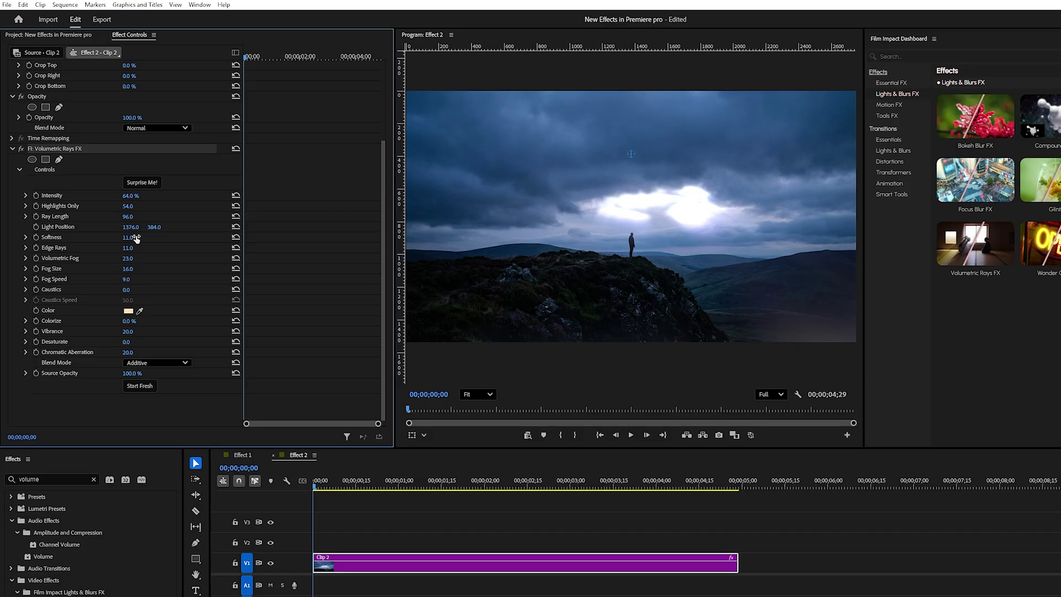
- Randomize the rays with Surprise Me! until a blue look appears: intensity 53%, ray length 91, colorize 27%
left_click(147, 184)
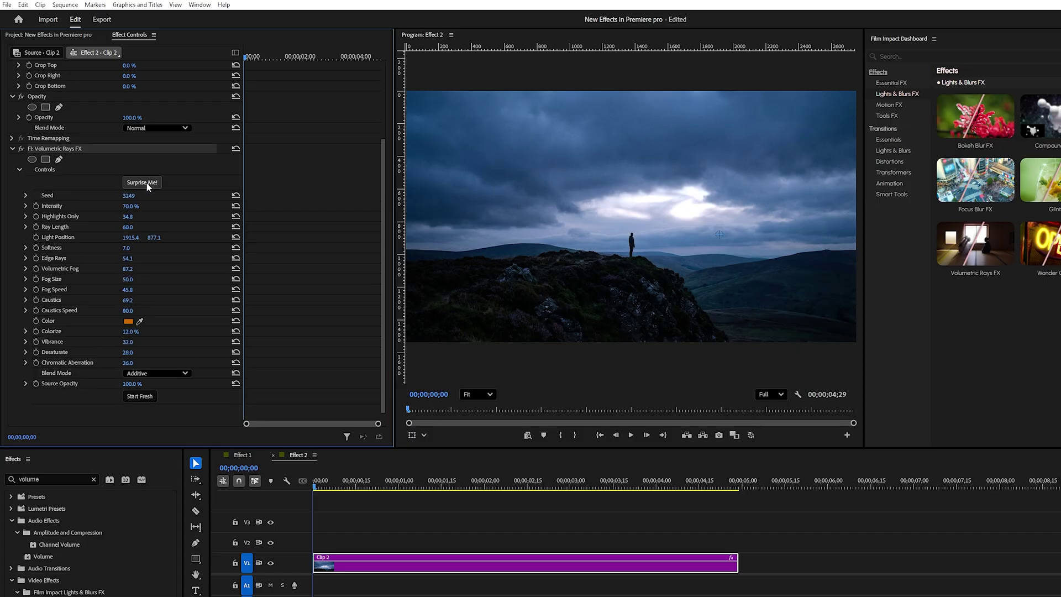
left_click(148, 183)
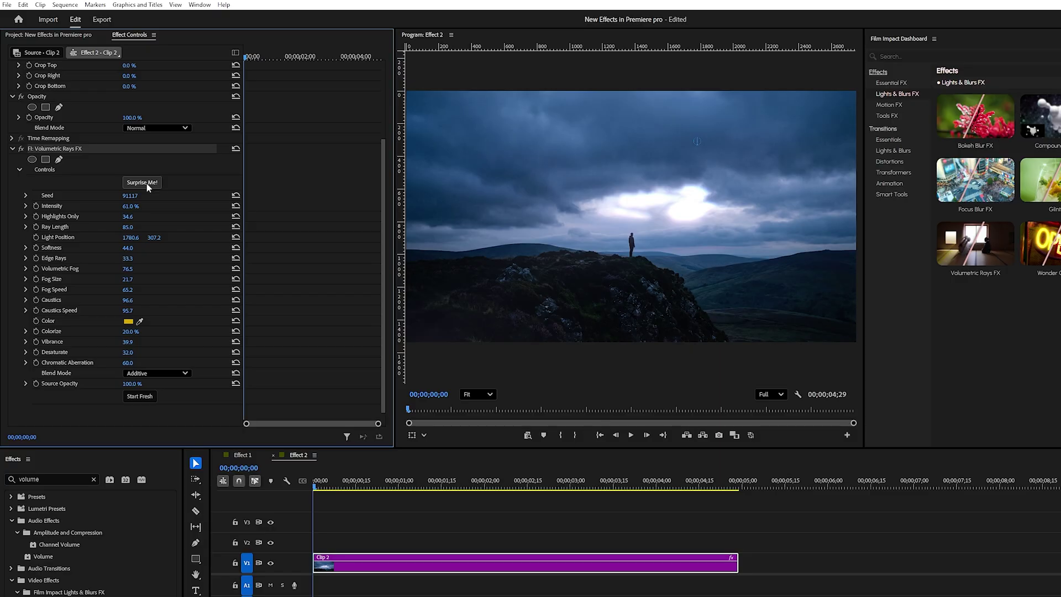
left_click(147, 184)
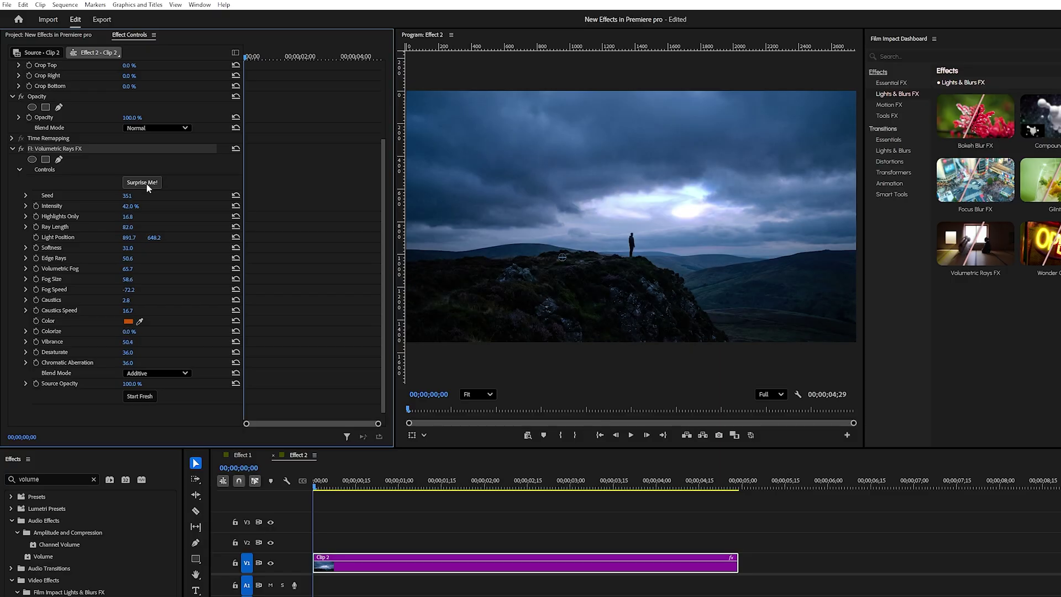
left_click(147, 184)
left_click(147, 183)
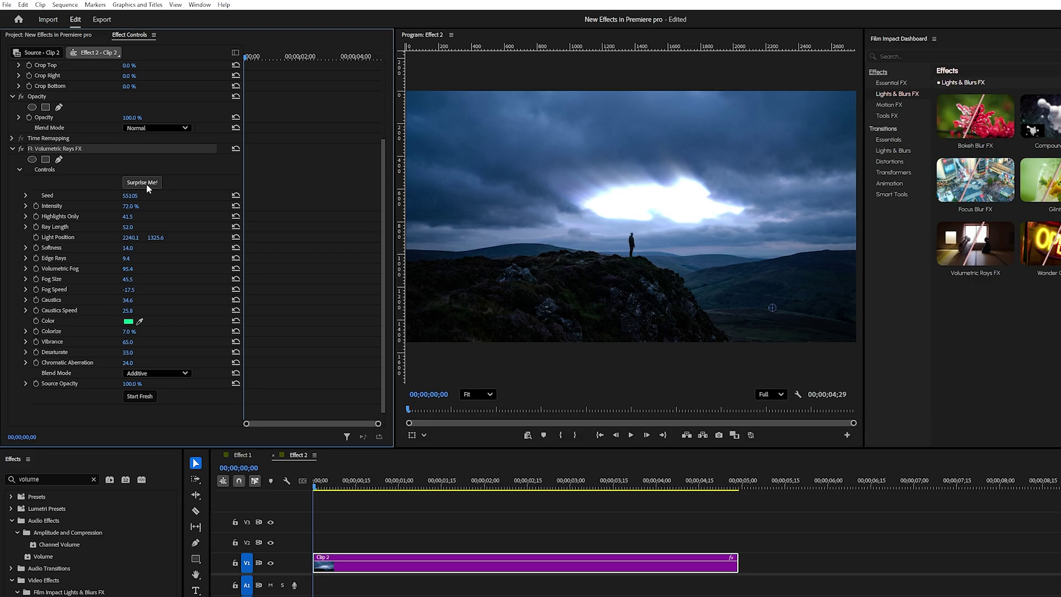
left_click(147, 183)
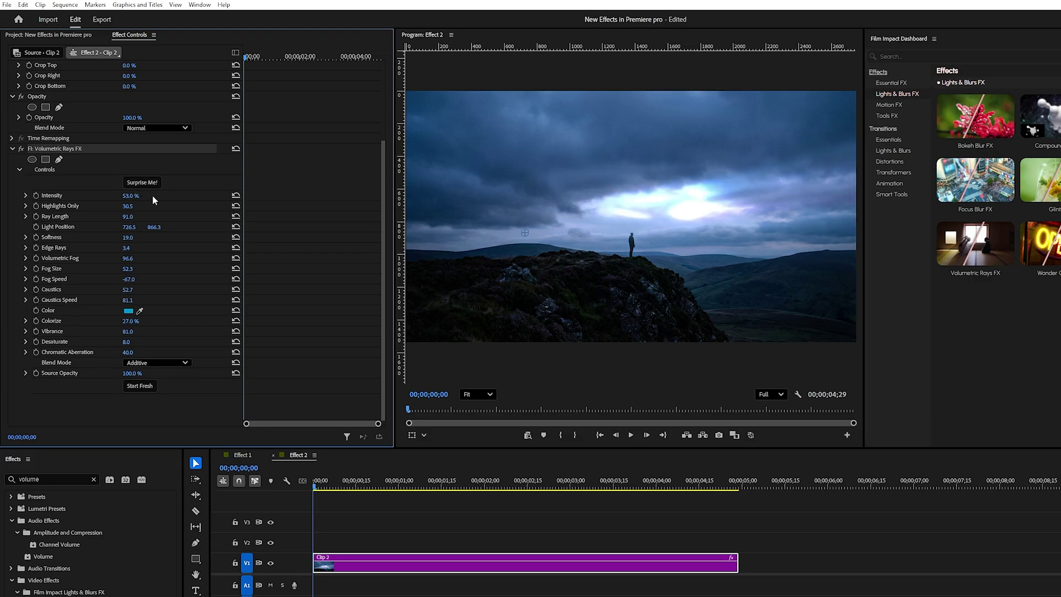
- Move the Volumetric Rays light position up into the bright clouds and set Intensity to about 63%
left_click_drag(524, 232, 679, 298)
left_click_drag(646, 250, 684, 137)
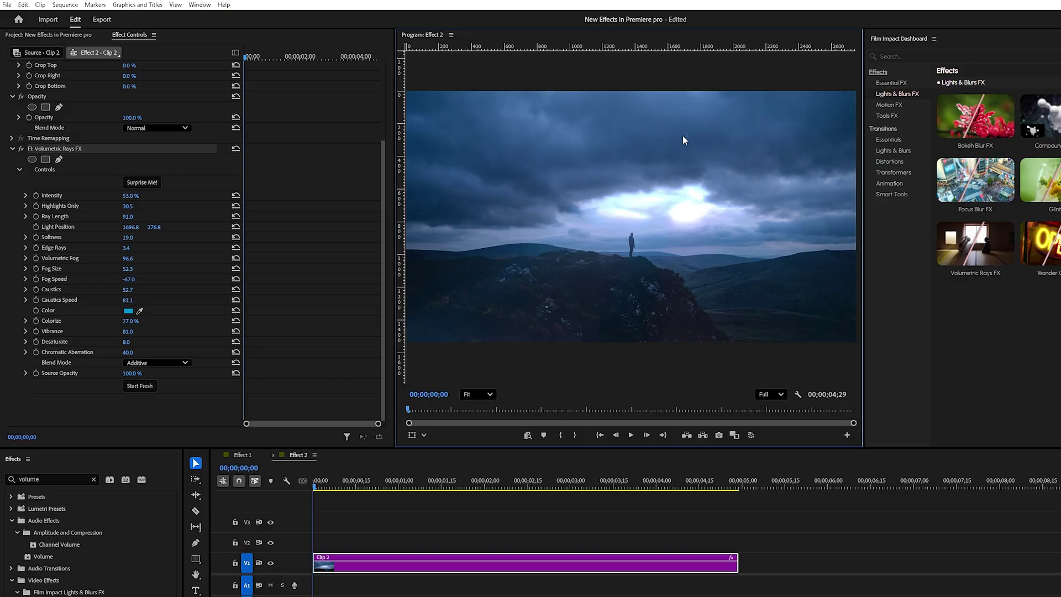
left_click_drag(130, 196, 140, 205)
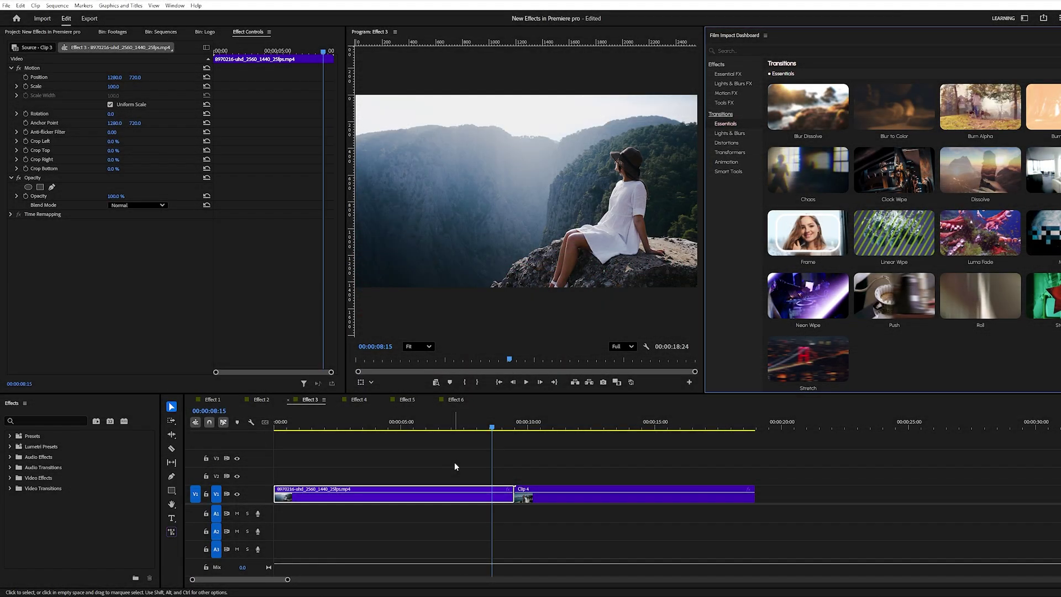
- Search 'Blur Dissolve' and drop Blur Dissolve Impacts on the cut between the cliff clip and Clip 4
left_click(76, 418)
type("Blur Disso")
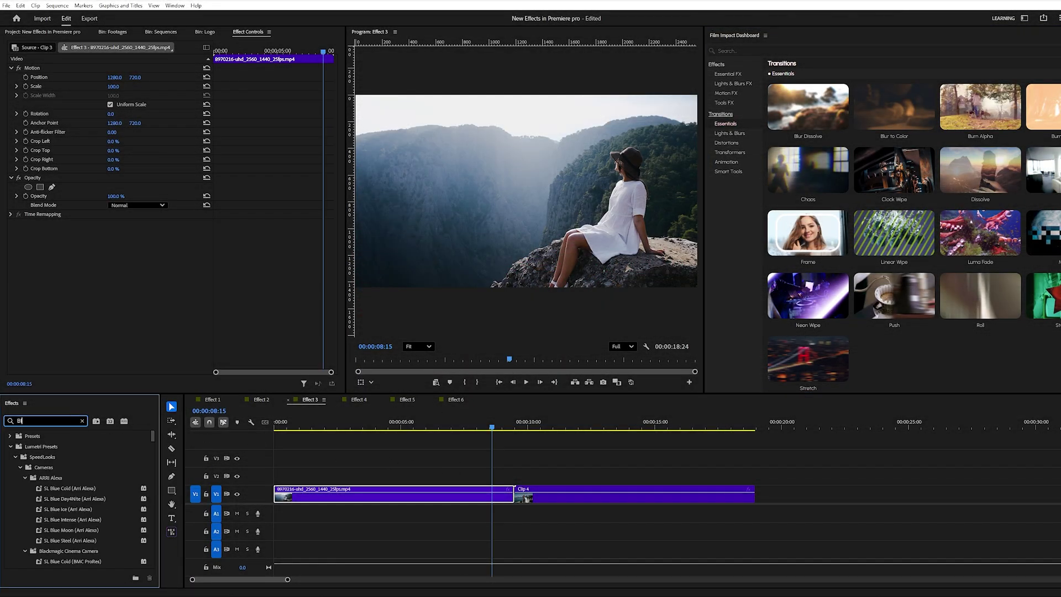
type("lve")
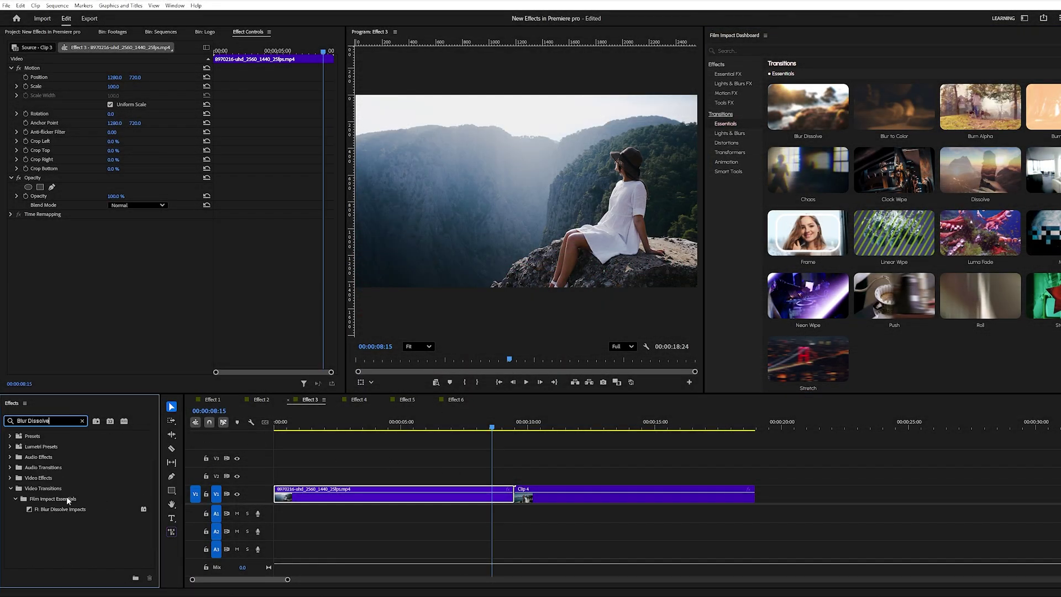
left_click_drag(58, 509, 517, 497)
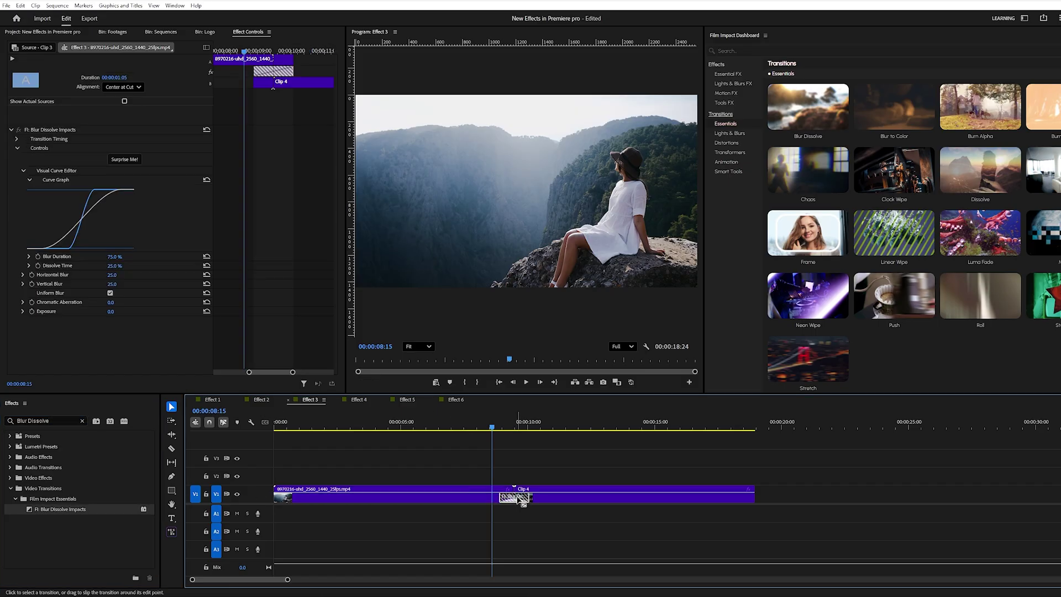
mouse_move(493, 430)
left_mouse_down()
mouse_move(529, 433)
mouse_move(501, 440)
left_mouse_up()
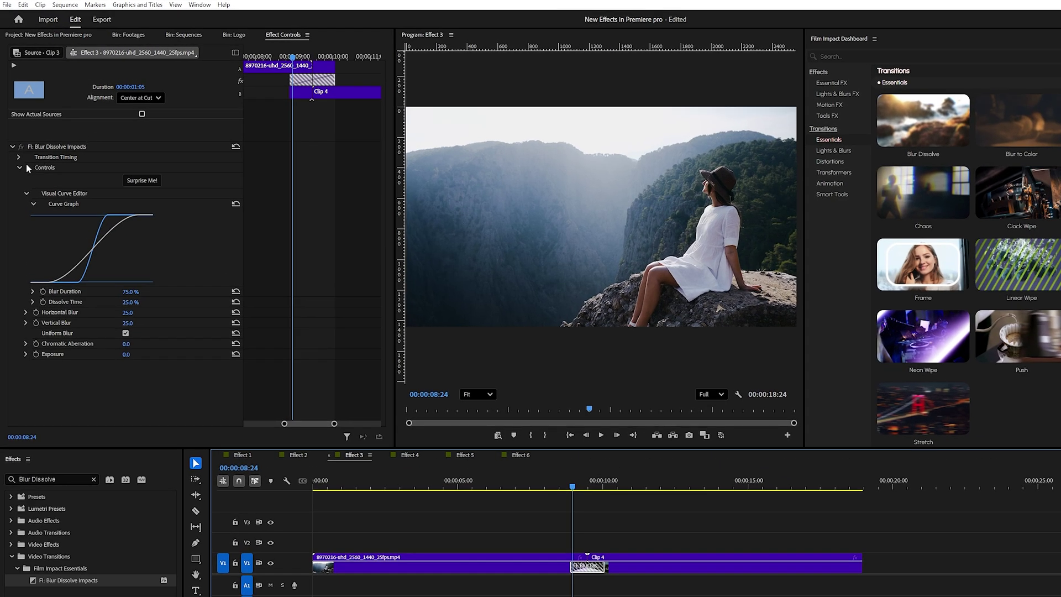
- Expand Transition Timing, raise Blur Duration to 84%, and randomize the Blur Dissolve settings with Surprise Me!
left_click(20, 158)
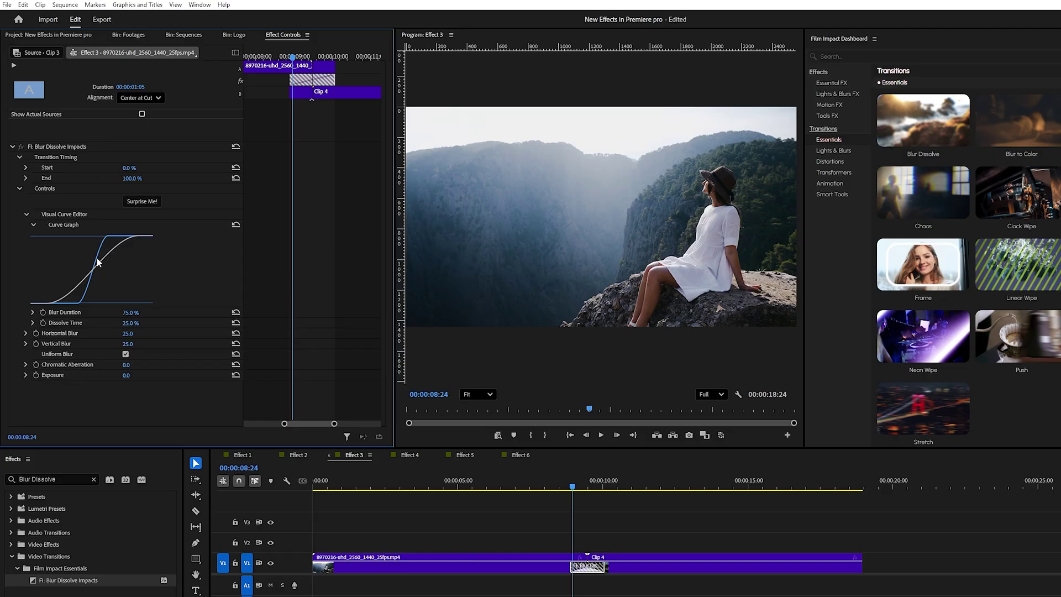
left_click_drag(130, 312, 141, 323)
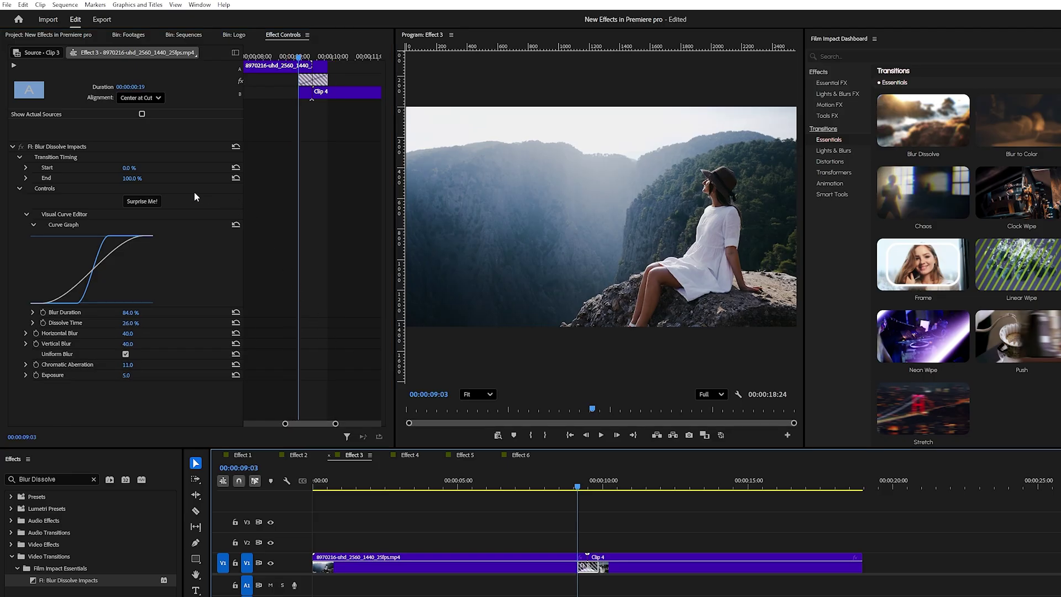
left_click(144, 202)
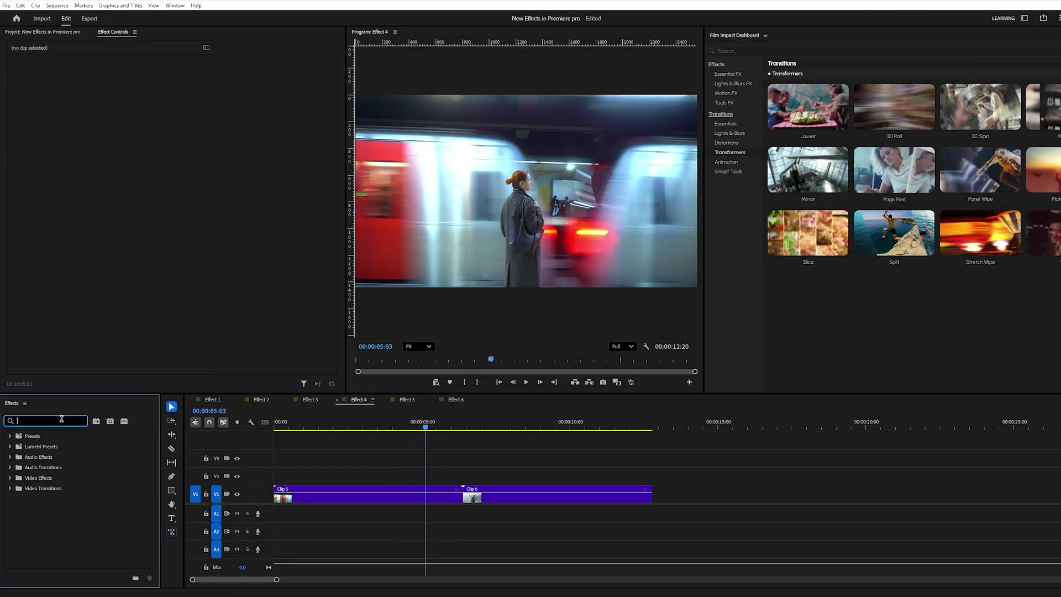
- Search 'Plateau Wipe' and drop Plateau Wipe Impacts on the Clip 5/Clip 6 edit point
type("Plateau Wipe")
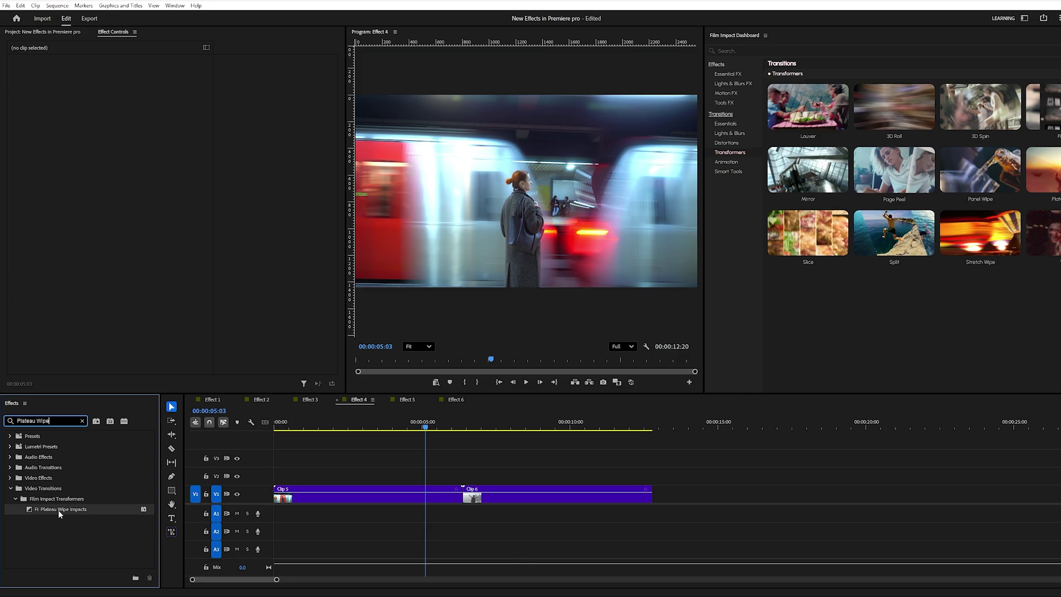
left_click_drag(58, 510, 331, 499)
left_click_drag(447, 496, 448, 496)
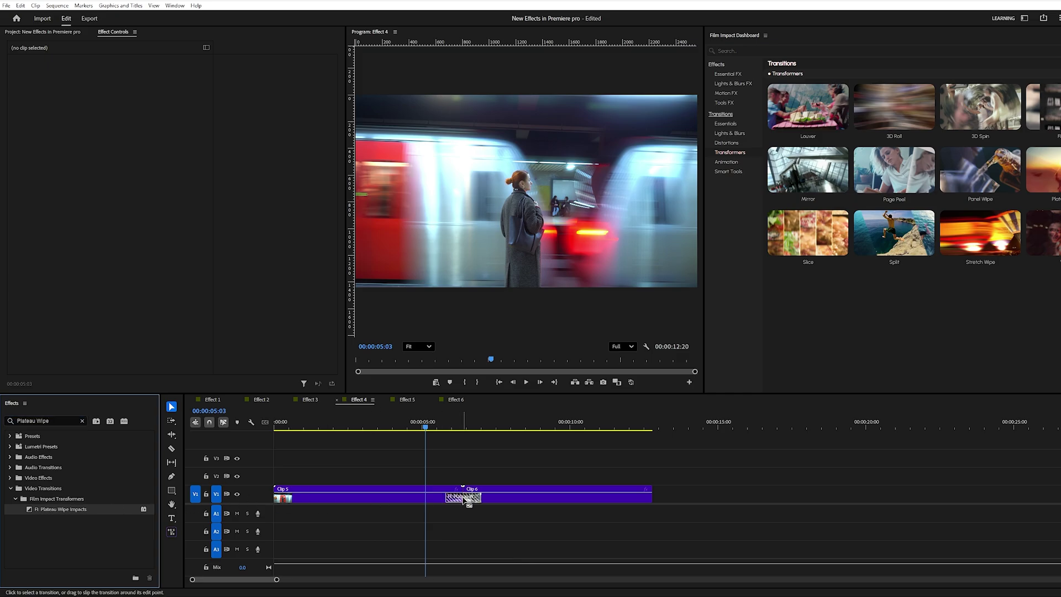
left_click_drag(426, 428, 461, 438)
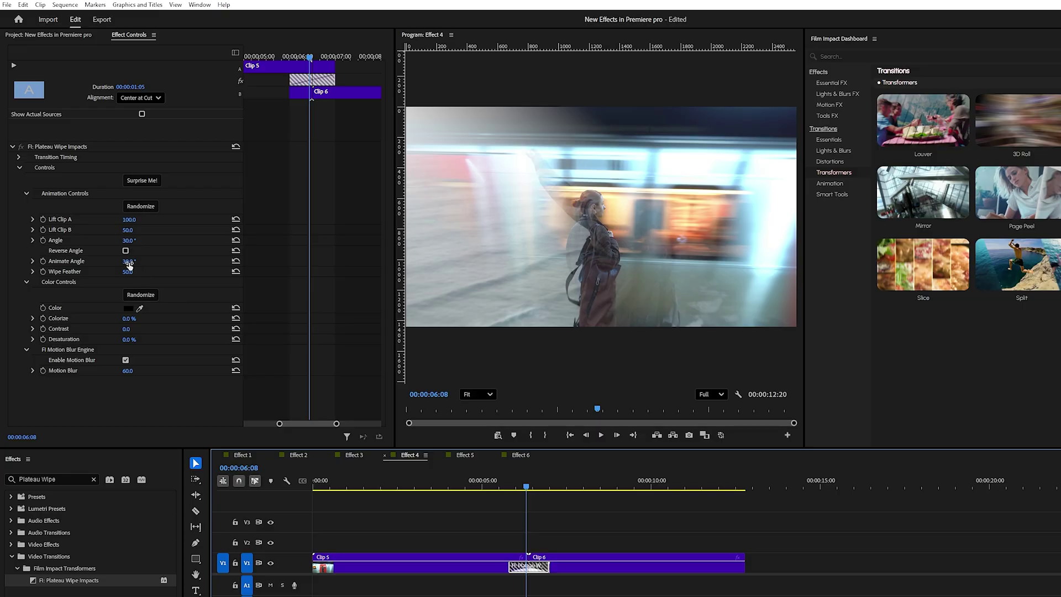
- Raise the Plateau Wipe's Animate Angle to 92° and preview the wipe into Clip 6
mouse_move(129, 265)
left_mouse_down()
mouse_move(331, 266)
mouse_move(162, 261)
mouse_move(120, 272)
left_mouse_up()
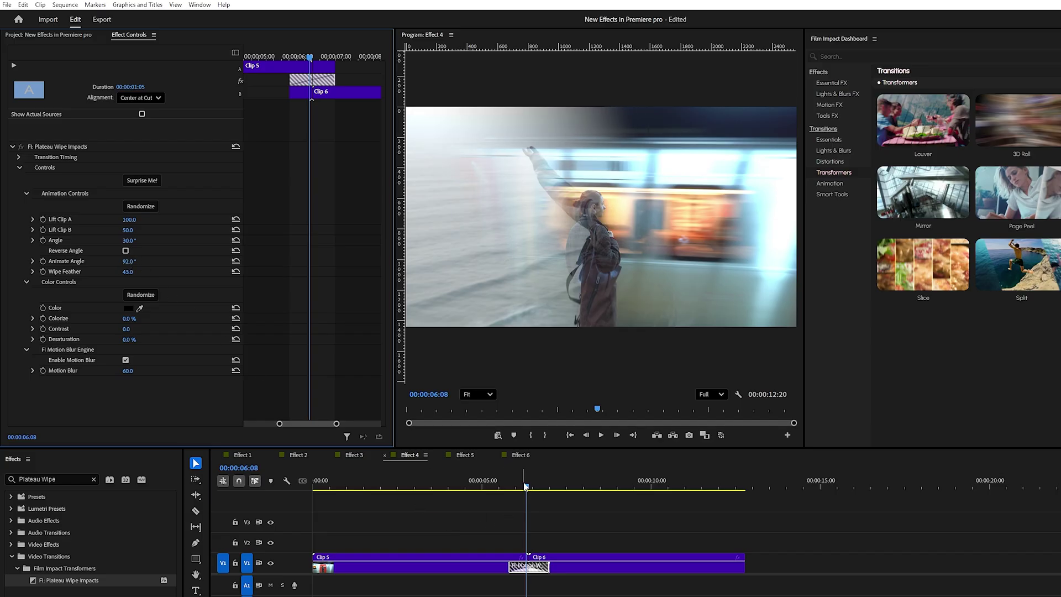
mouse_move(525, 486)
left_mouse_down()
mouse_move(511, 486)
mouse_move(542, 494)
left_mouse_up()
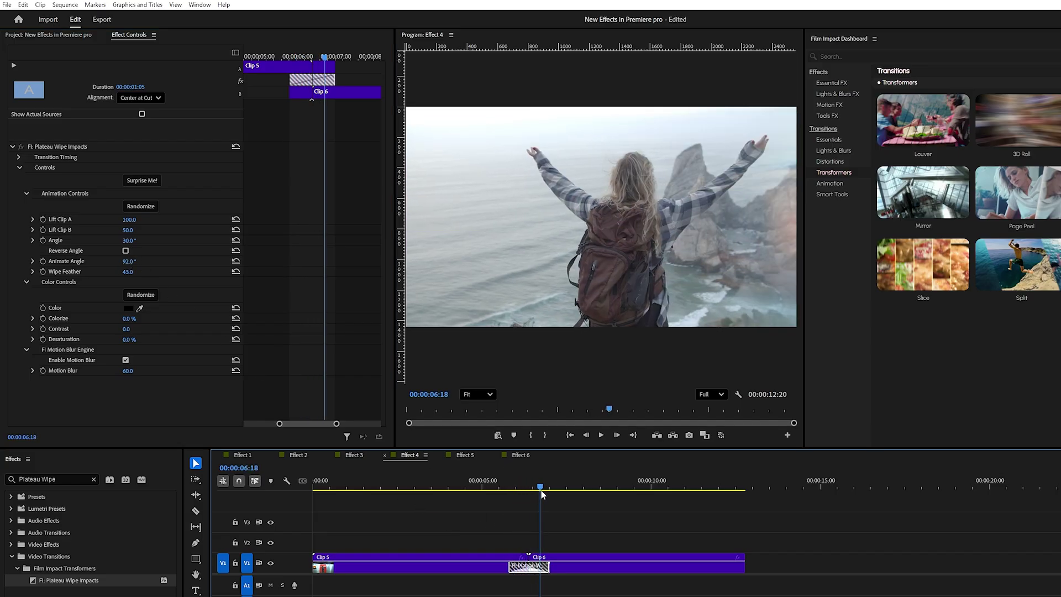
left_click_drag(324, 381, 308, 382)
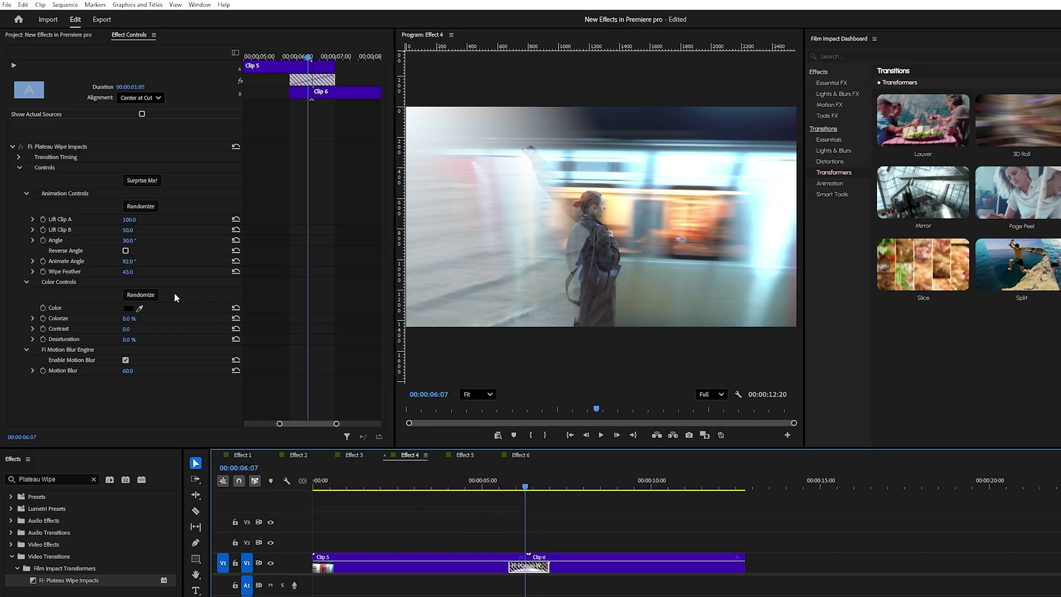
- Tint the wipe pure red (FF0000) with Colorize at 21%
left_click(128, 309)
left_click_drag(546, 322, 648, 395)
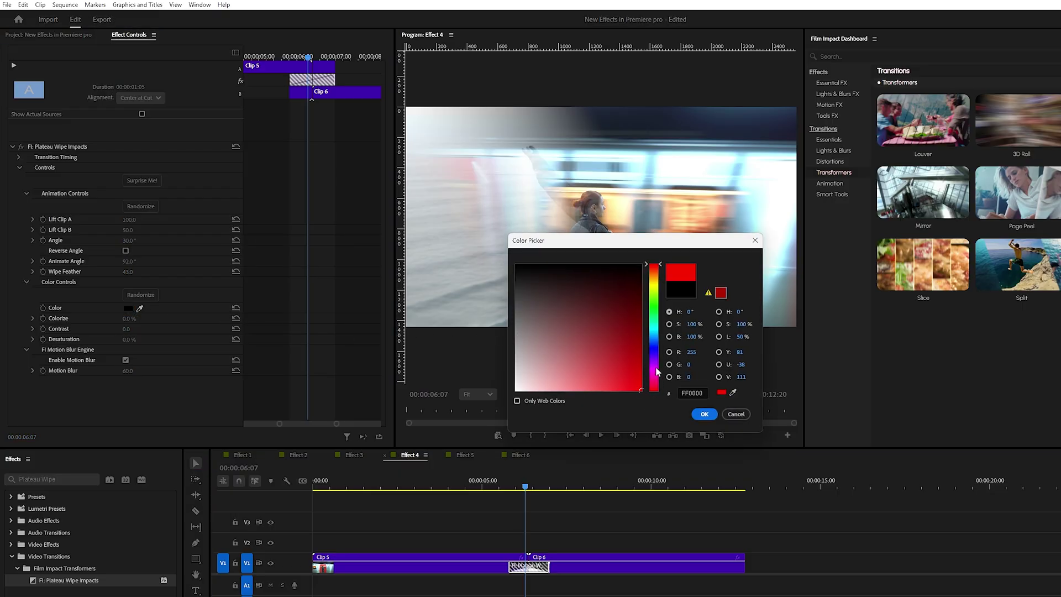
left_click(705, 415)
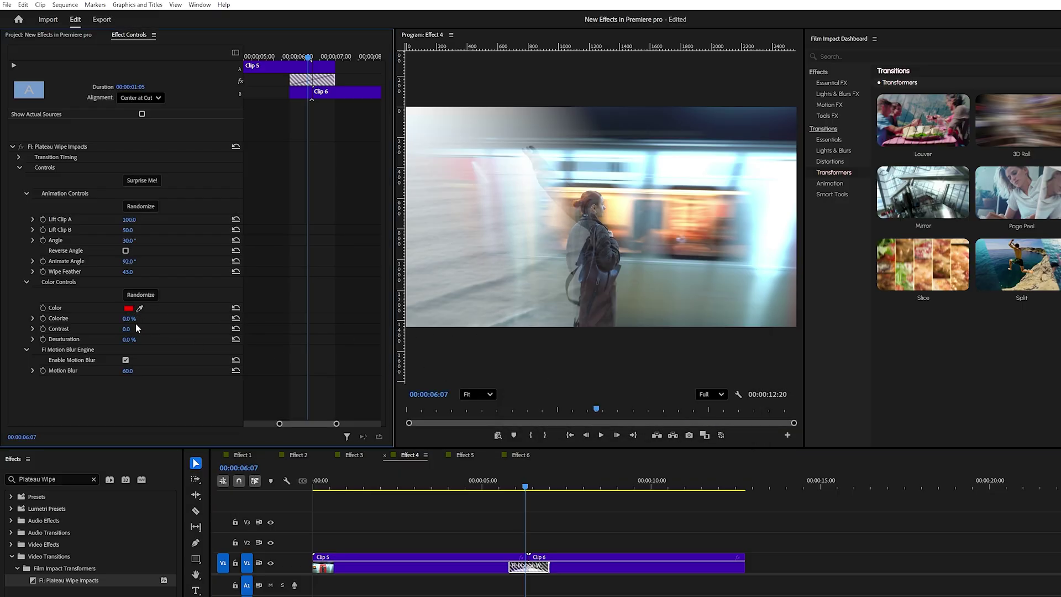
left_click_drag(128, 319, 138, 319)
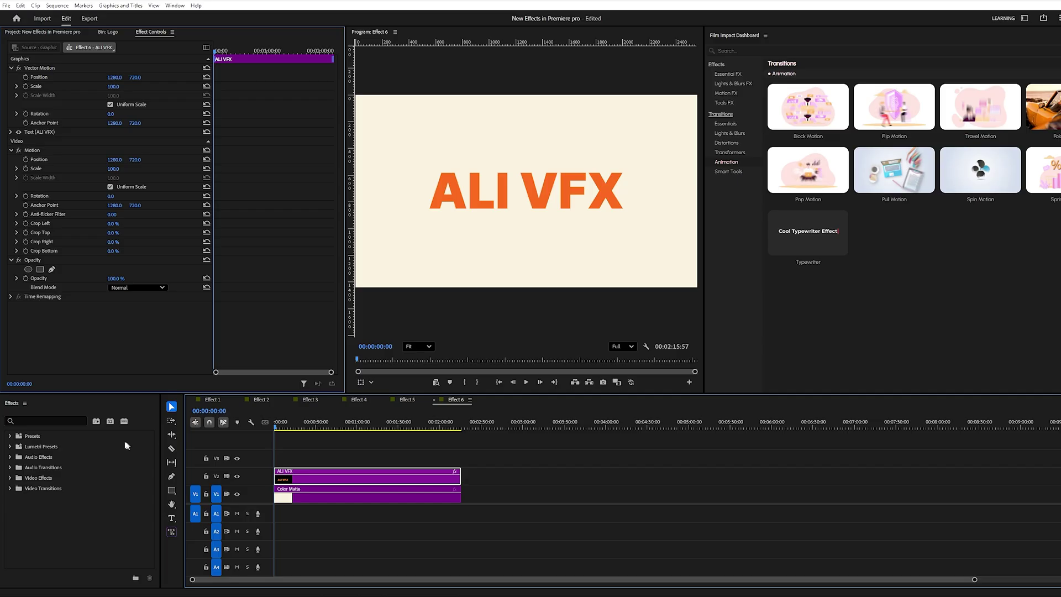
- Search effects for 'lon' and apply FI: Long Shadow FX to the ALI VFX title clip
left_click(58, 421)
type("long shadow")
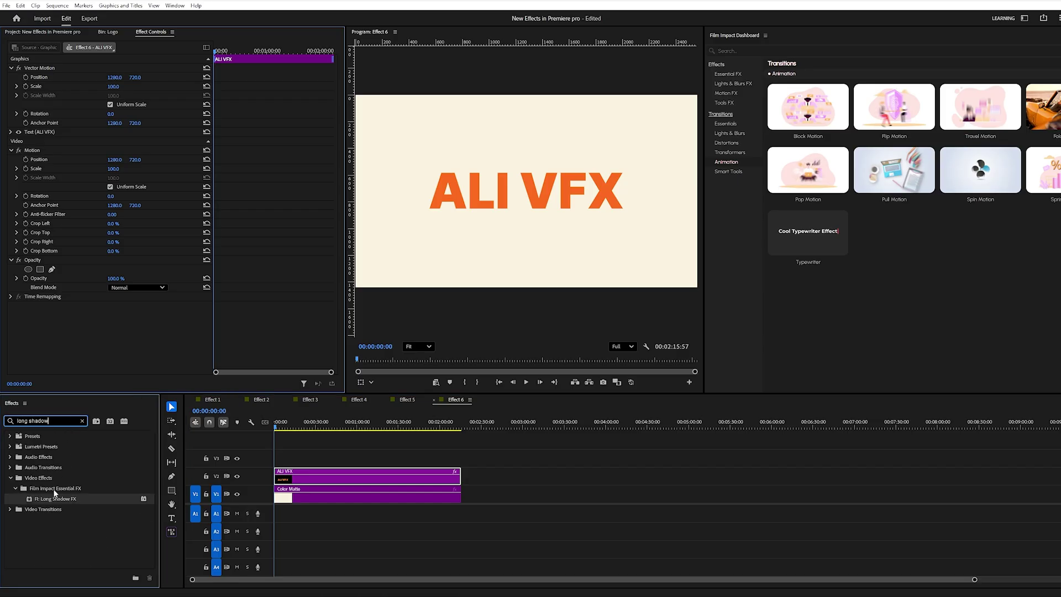
left_click_drag(53, 499, 310, 482)
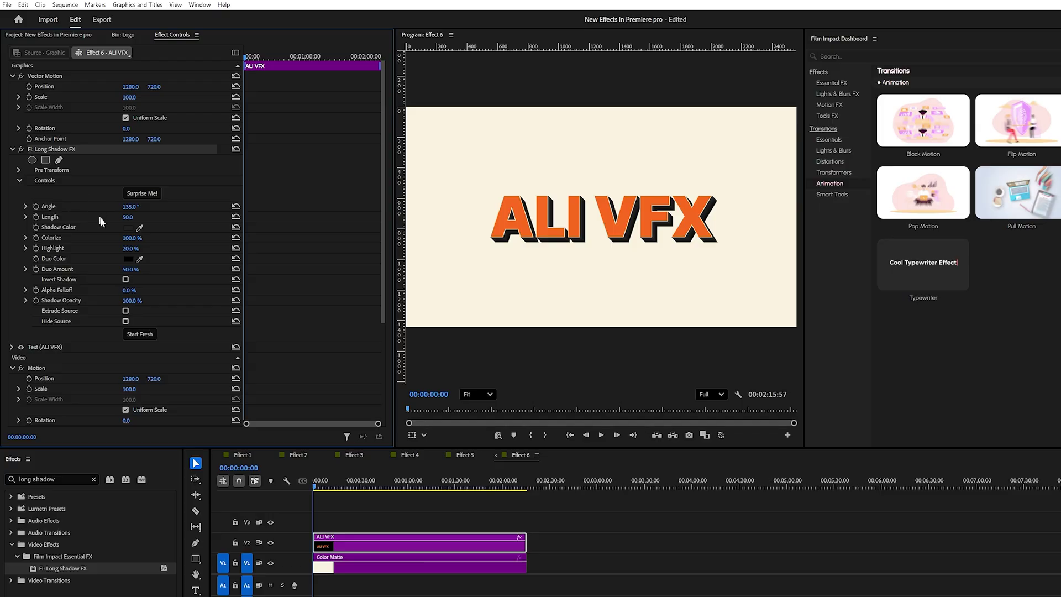
- Test Alpha Falloff, randomize the long shadow with Surprise Me!, and set Angle to 115°
mouse_move(132, 292)
left_mouse_down()
mouse_move(160, 292)
mouse_move(124, 301)
left_mouse_up()
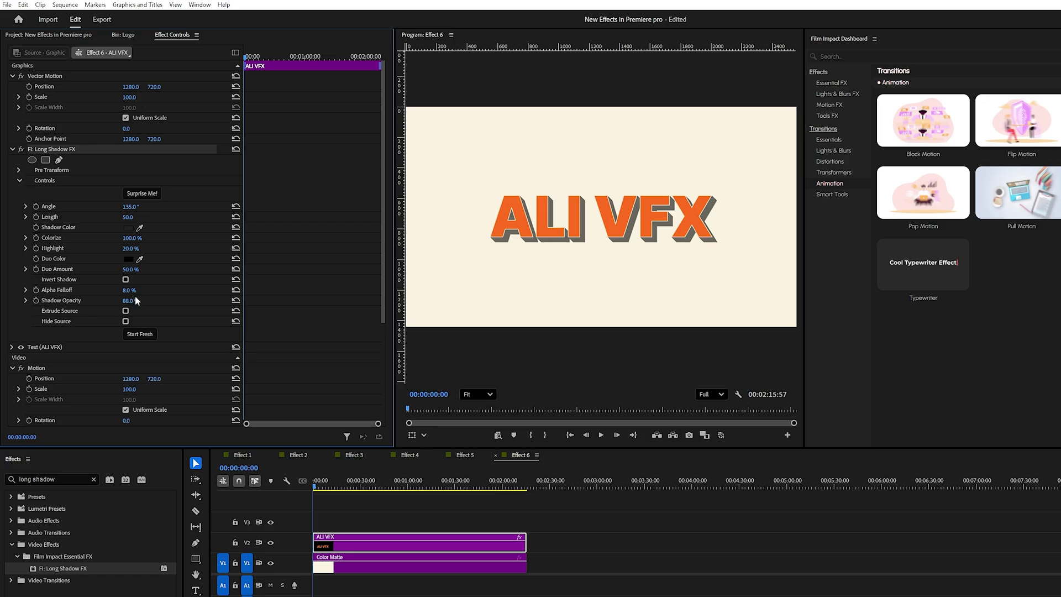
left_click(142, 193)
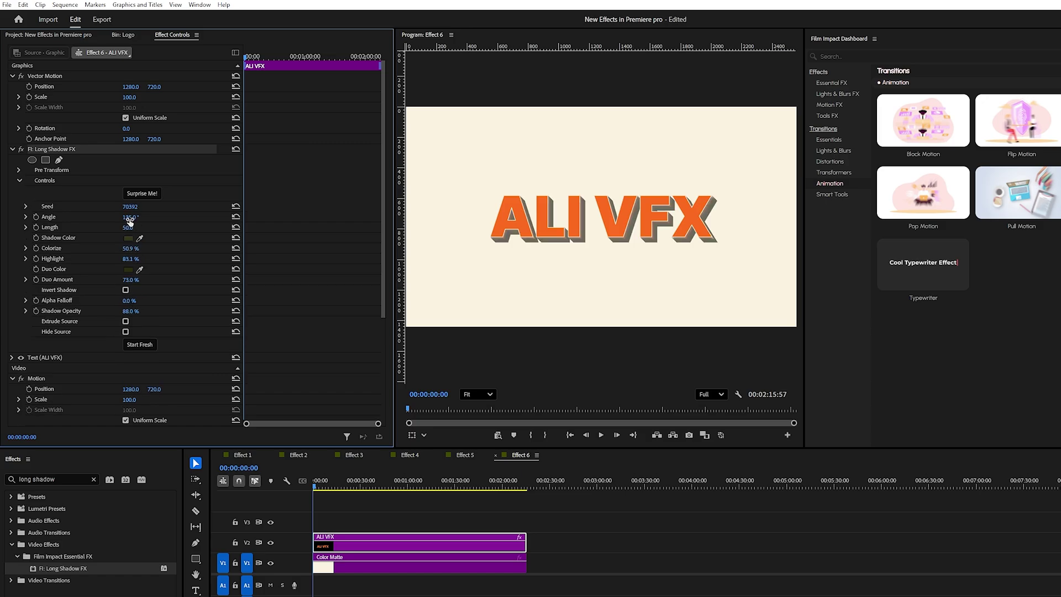
mouse_move(129, 219)
left_mouse_down()
mouse_move(119, 220)
mouse_move(138, 228)
mouse_move(131, 238)
left_mouse_up()
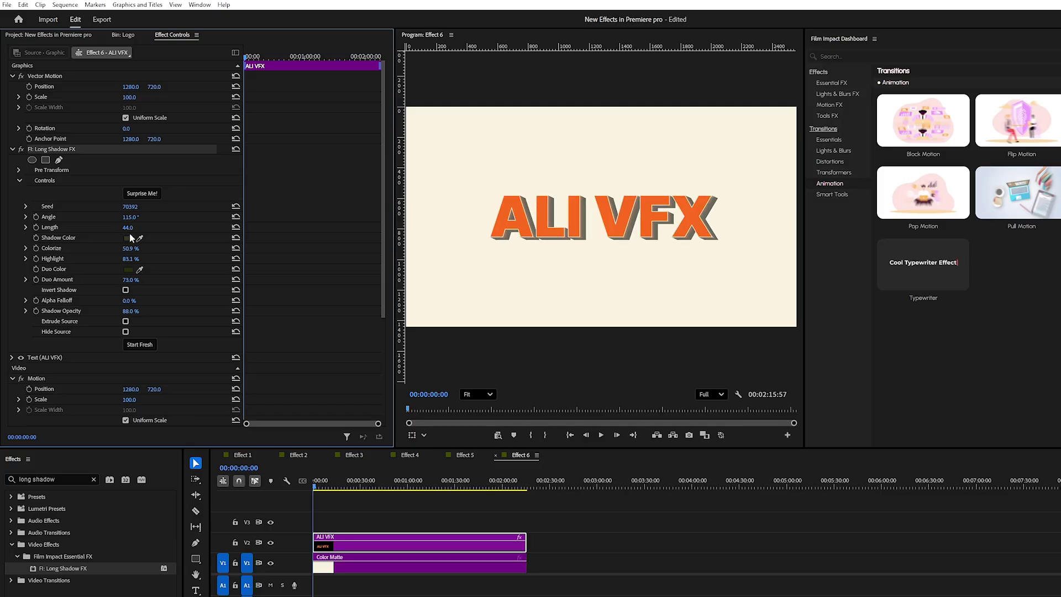
- Make the shadow colour black and raise Highlight to 100%
left_click(129, 239)
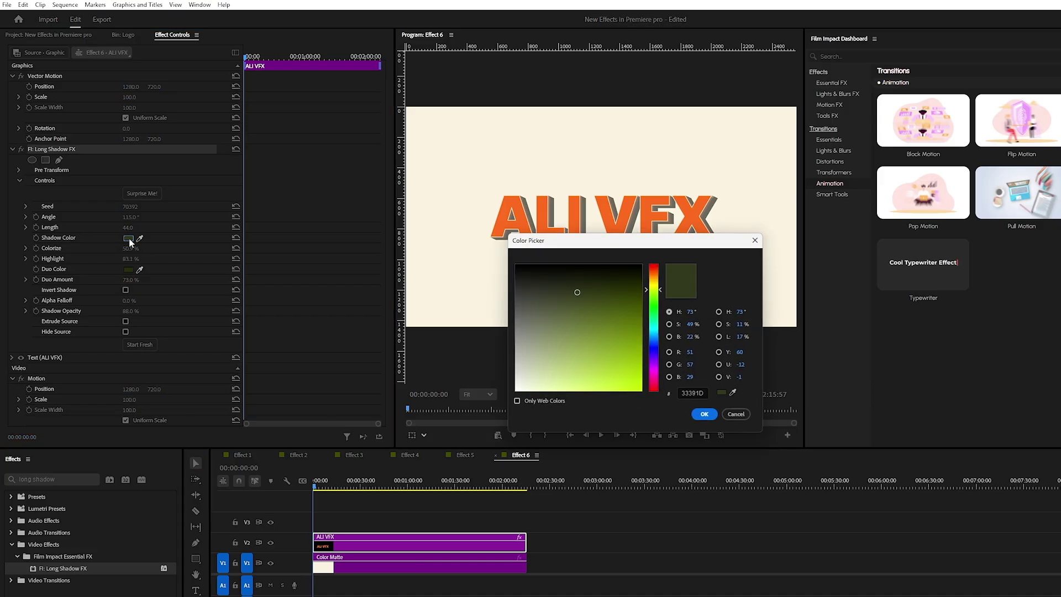
mouse_move(597, 336)
left_mouse_down()
mouse_move(544, 277)
mouse_move(492, 250)
left_mouse_up()
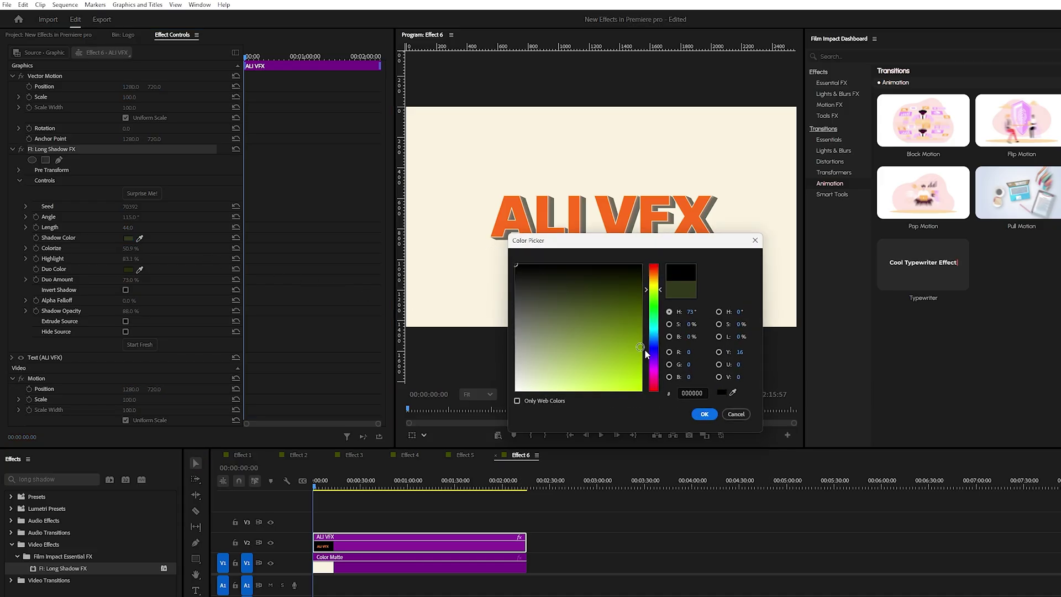
left_click(704, 414)
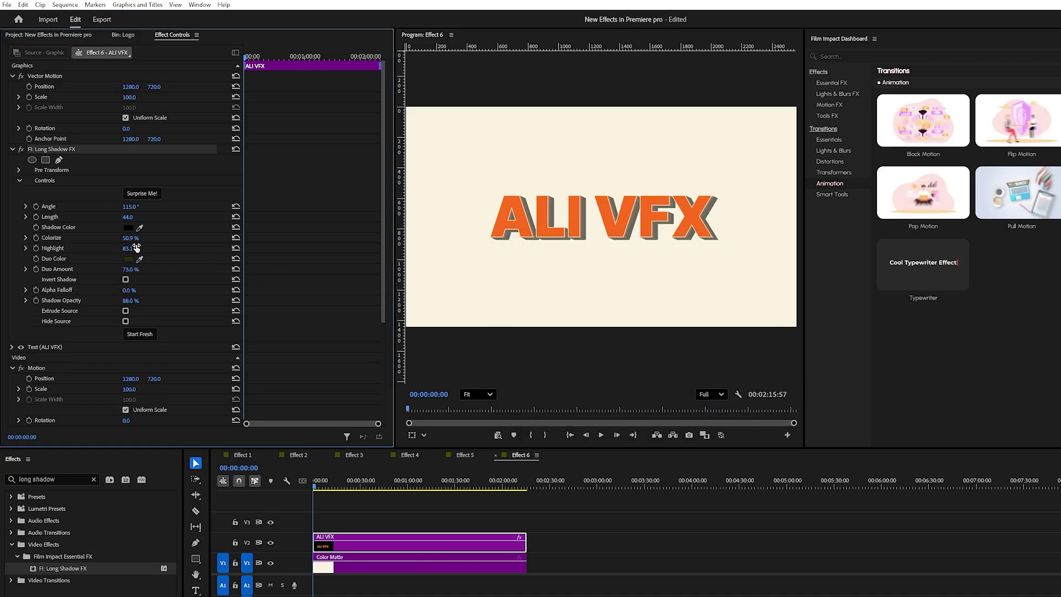
left_click_drag(136, 248, 152, 248)
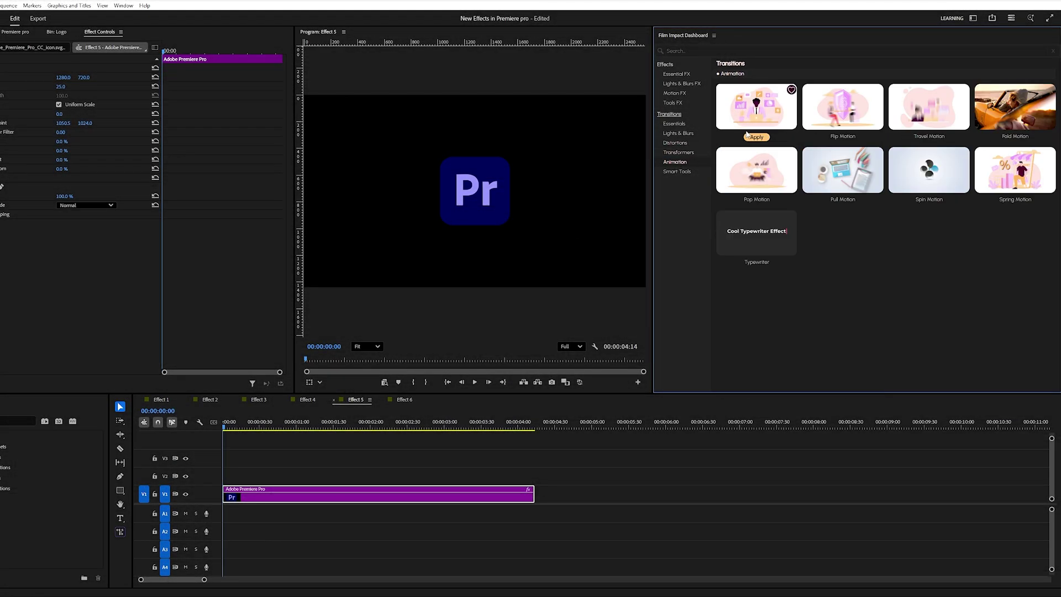
- Apply Pop Motion from the Film Impact Dashboard Animation category to the Pr logo clip and play it back
mouse_move(870, 122)
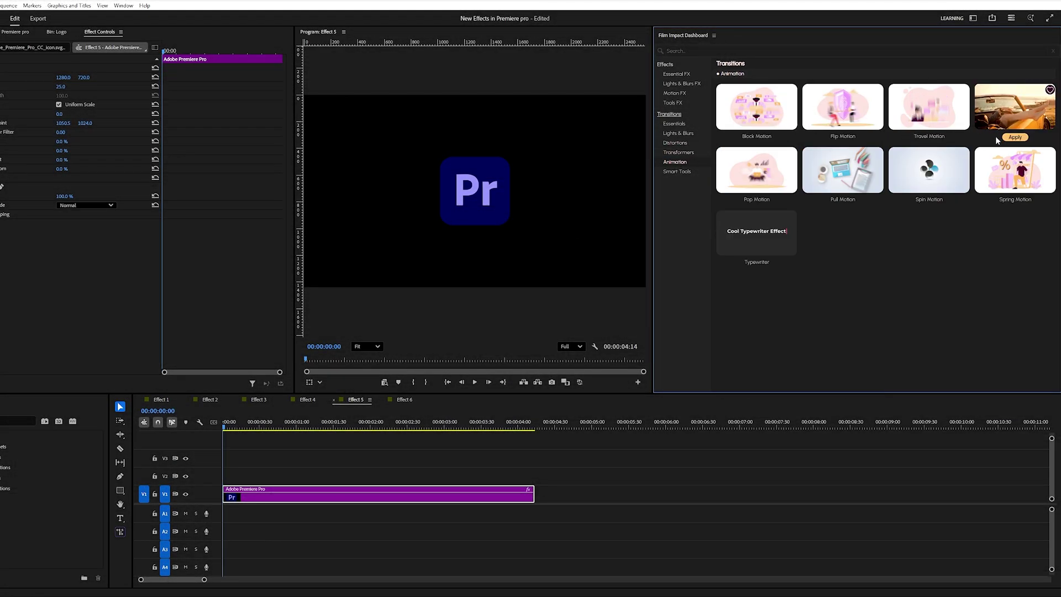
mouse_move(936, 169)
mouse_move(875, 172)
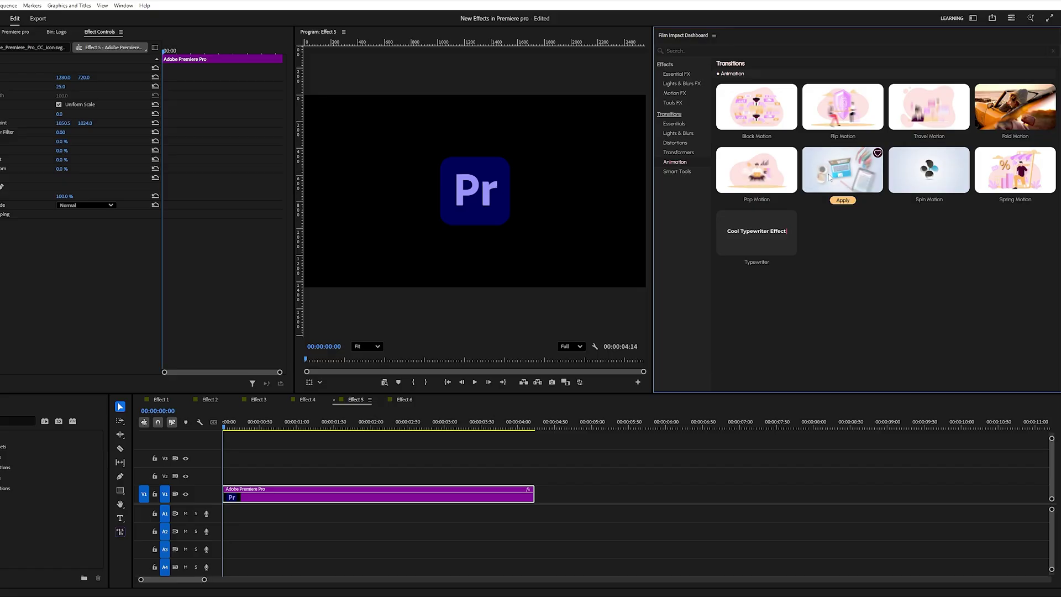
mouse_move(762, 172)
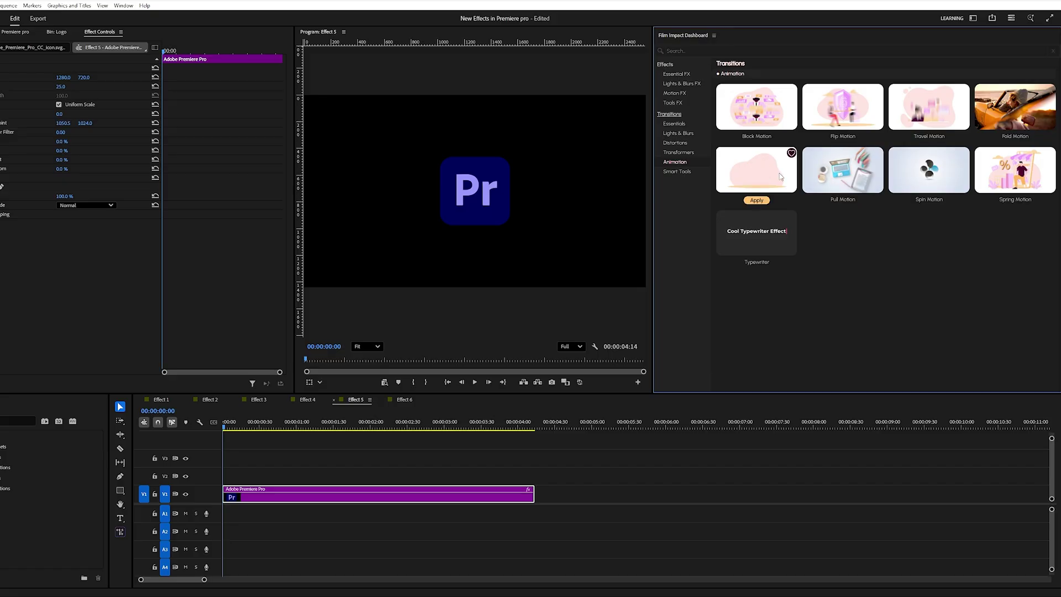
left_click(756, 200)
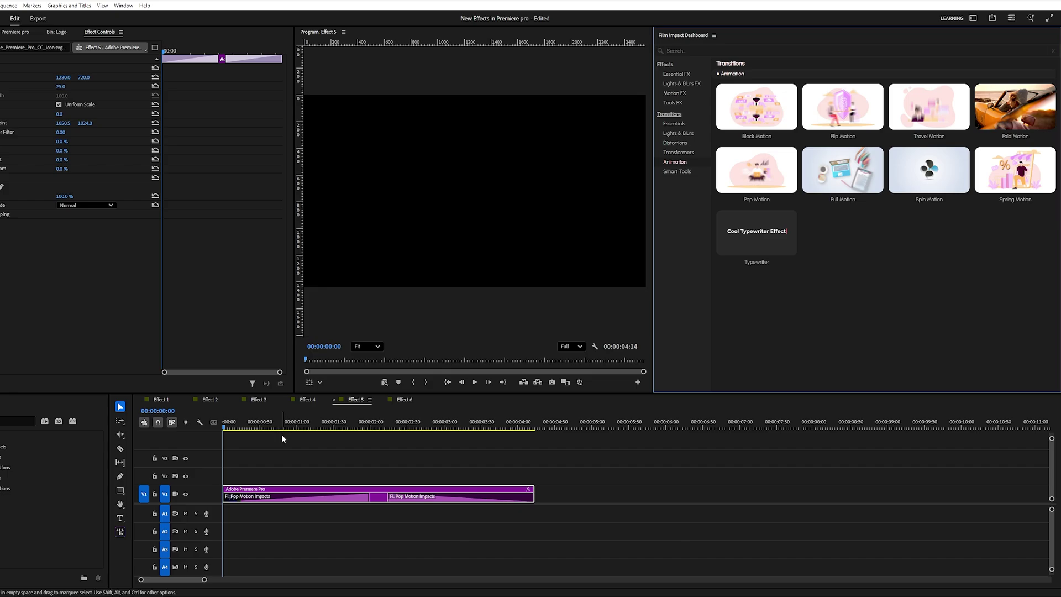
key("space")
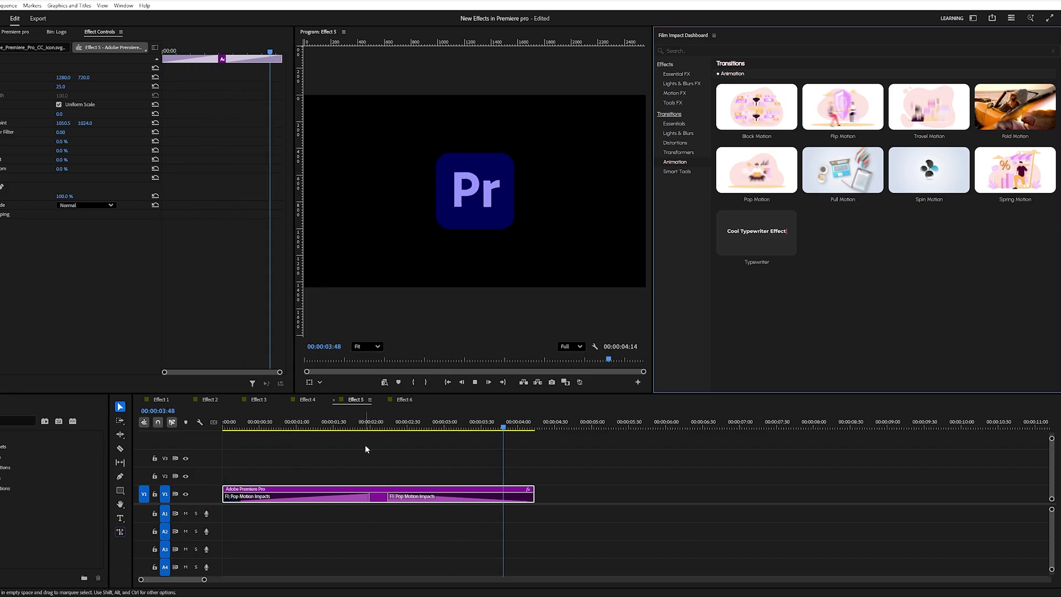
- Return to 00:00:02:28 and shorten the Pop Motion transitions on V1
left_click_drag(539, 433, 404, 433)
left_click_drag(390, 496, 290, 497)
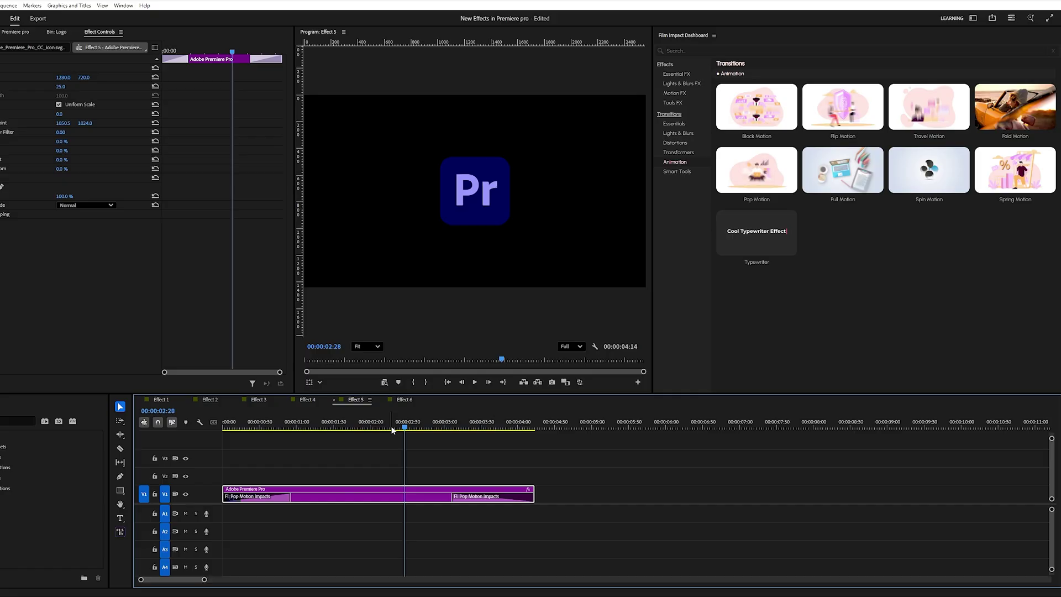
left_click_drag(391, 427, 476, 436)
left_click(475, 496)
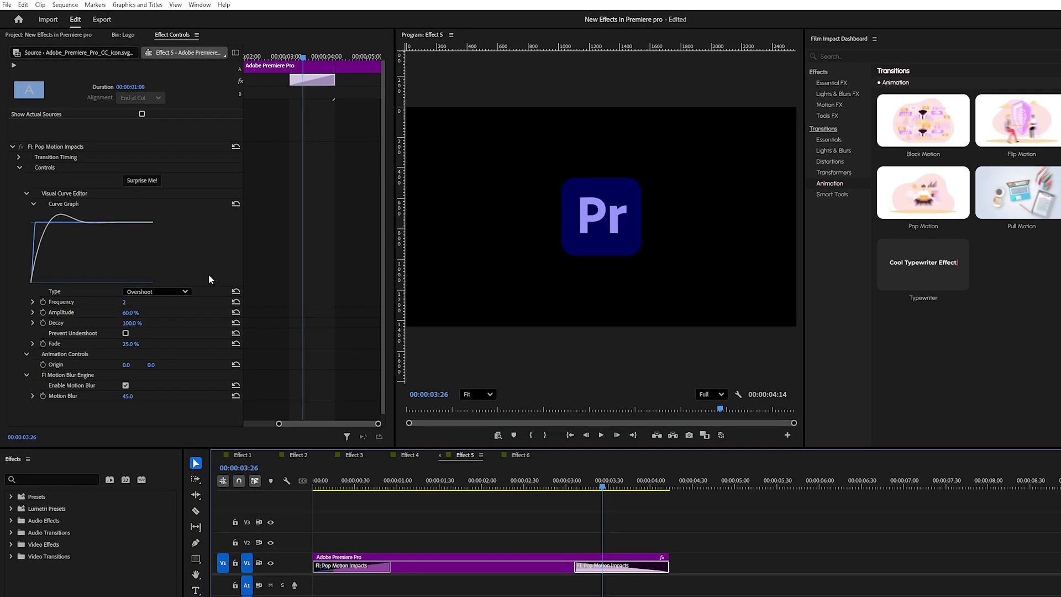
- Randomize the closing, then the opening Pop Motion transition, now Bezier with Ease Out 70.0
scroll(209, 275, "down", 1)
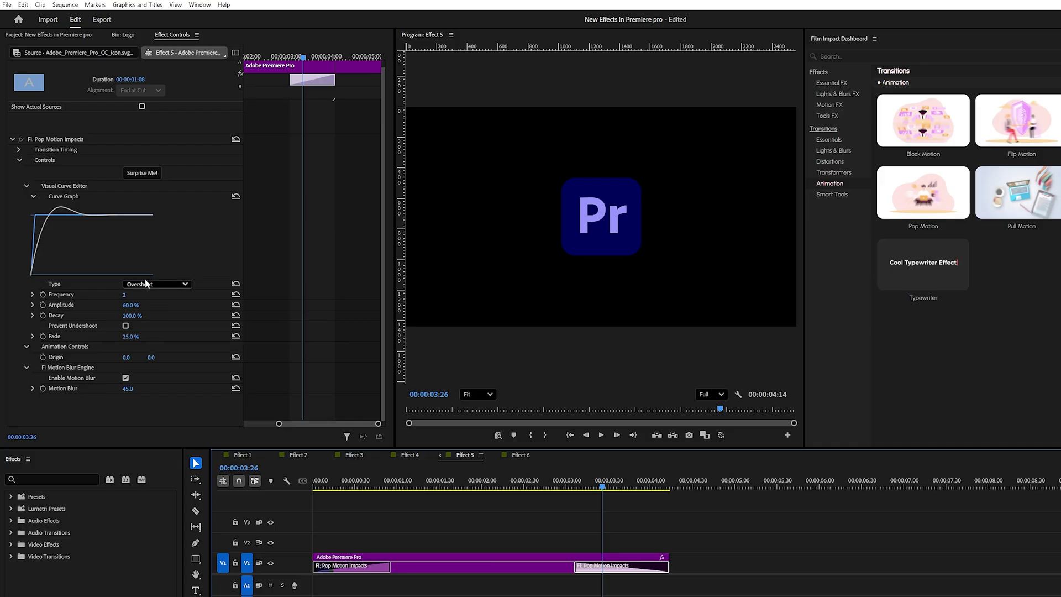
left_click(141, 174)
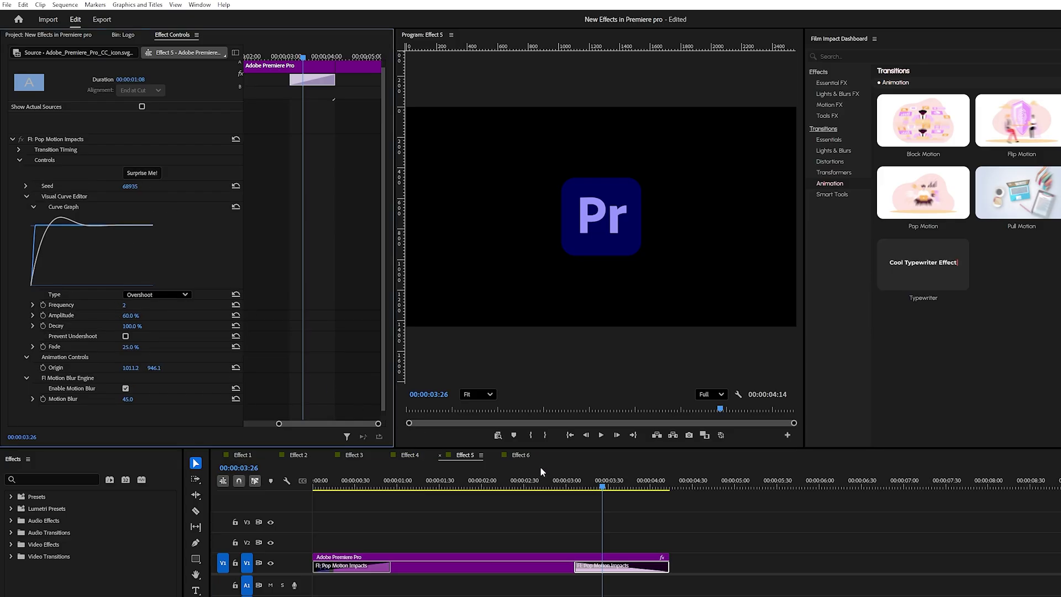
left_click_drag(604, 490, 335, 486)
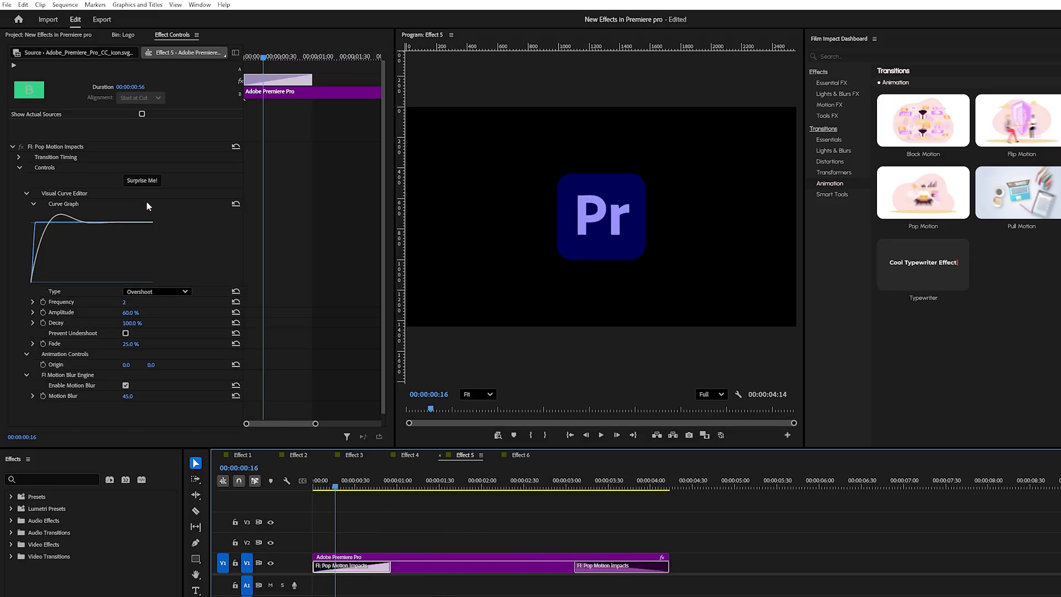
left_click(141, 180)
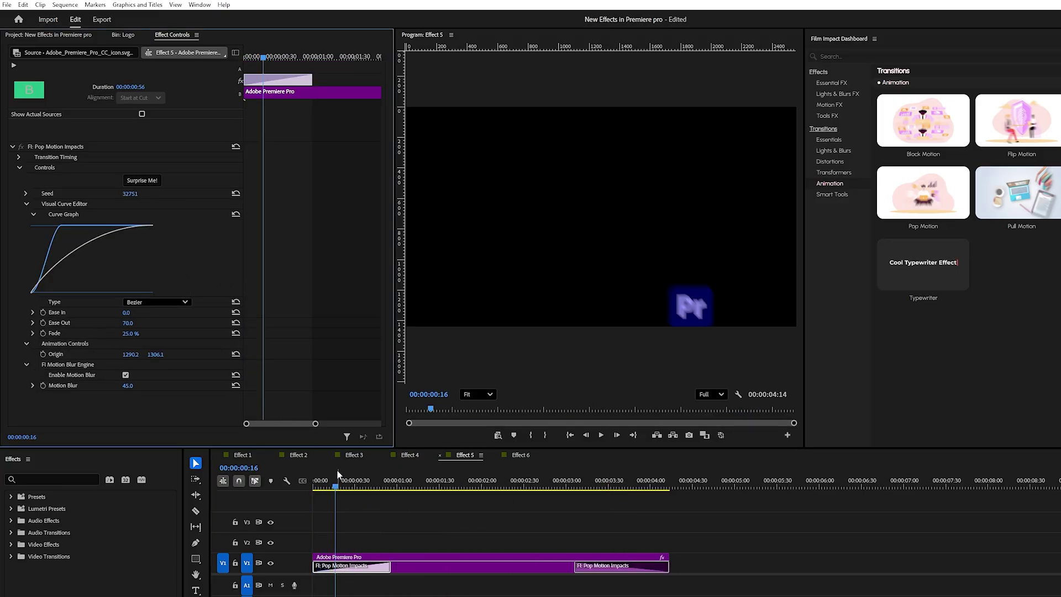